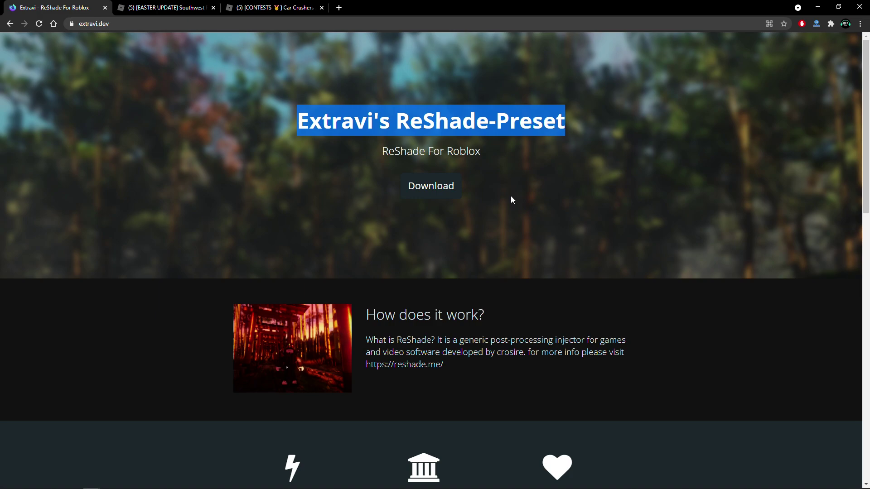
Step: Look over the ReShade preset home page, from the title and Download section to the installation notes
scroll(276, 156, "down", 5)
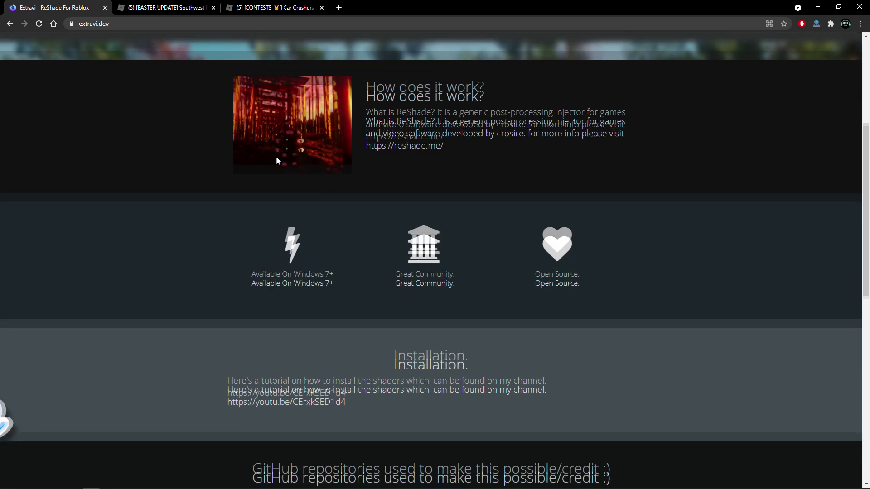
scroll(265, 182, "up", 5)
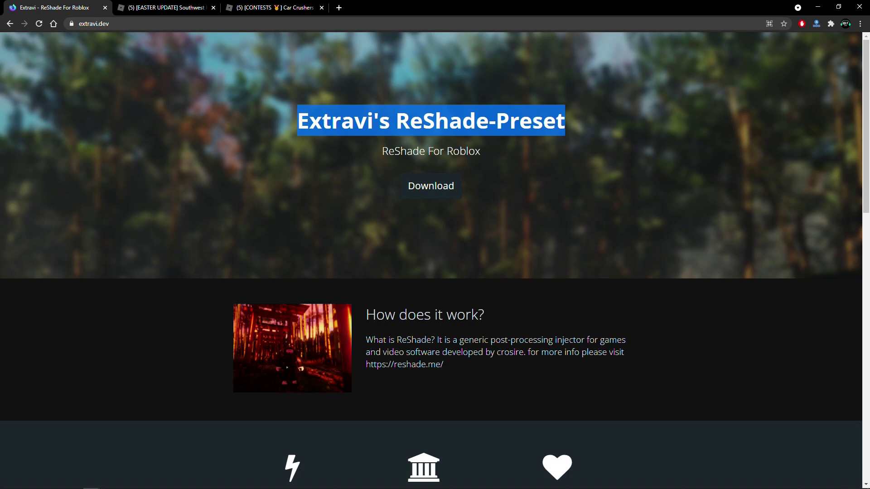
left_click(312, 196)
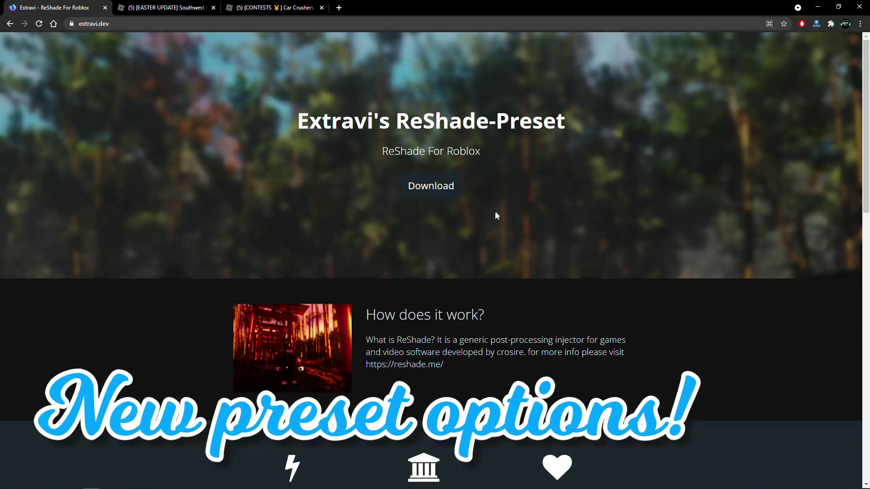
scroll(497, 216, "down", 2)
scroll(501, 217, "up", 2)
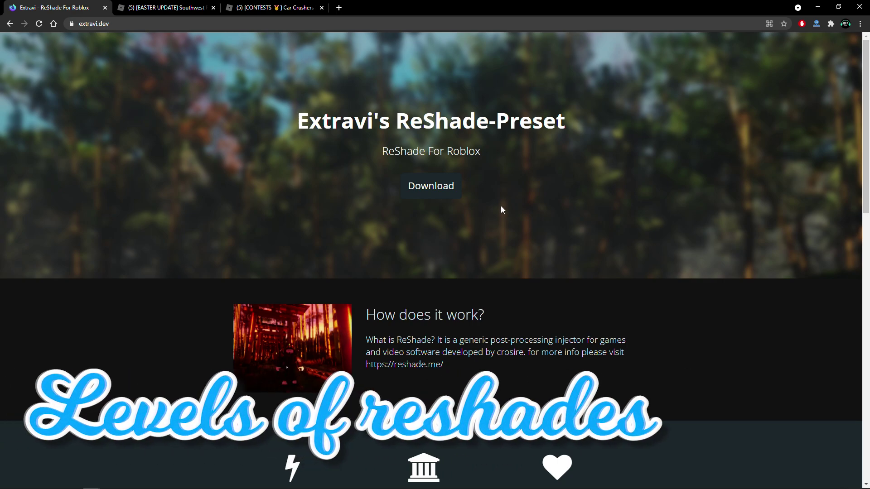
scroll(240, 208, "down", 4)
scroll(247, 204, "up", 4)
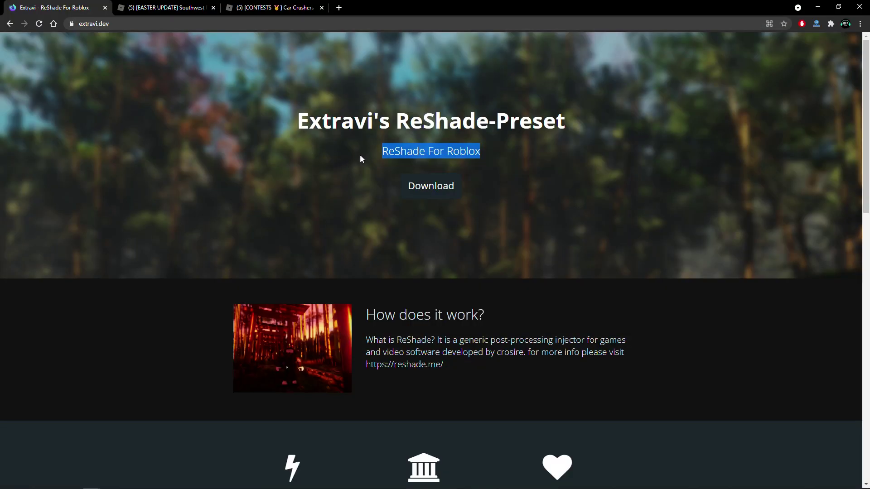
left_click(319, 169)
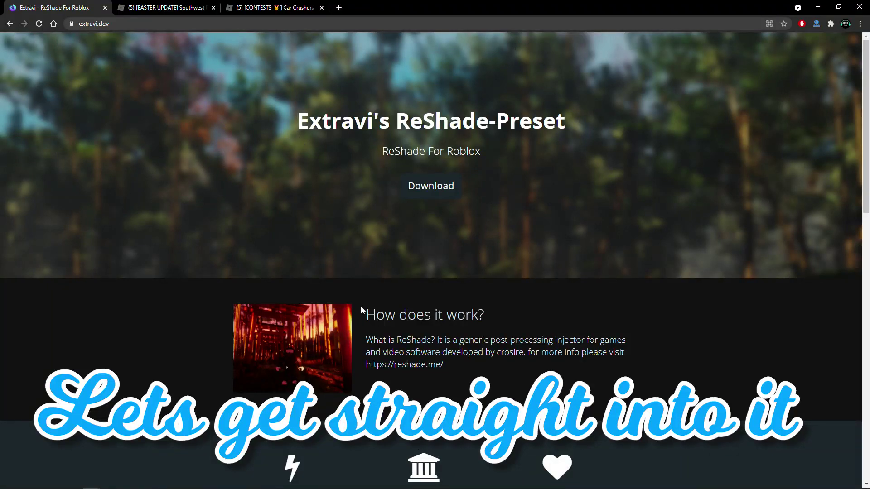
left_click_drag(297, 120, 372, 121)
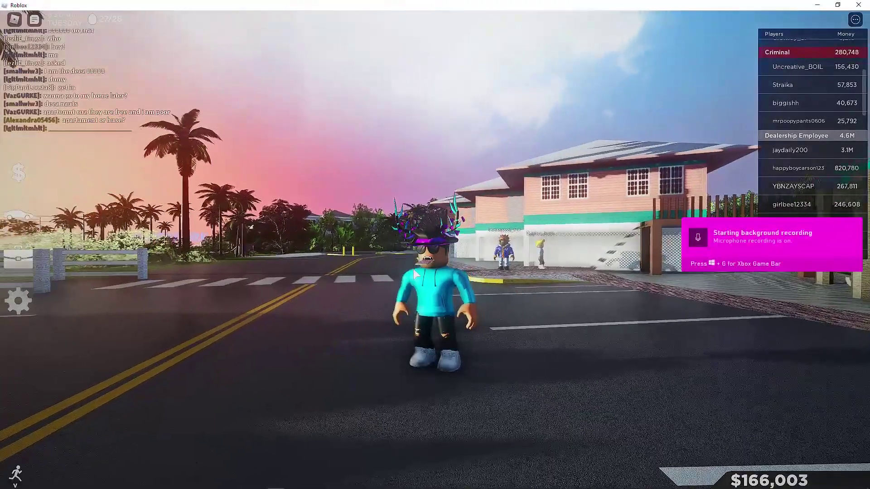
Step: Look around the parking lot in the Roblox game with the Community Ultra Edit preset active
key("s")
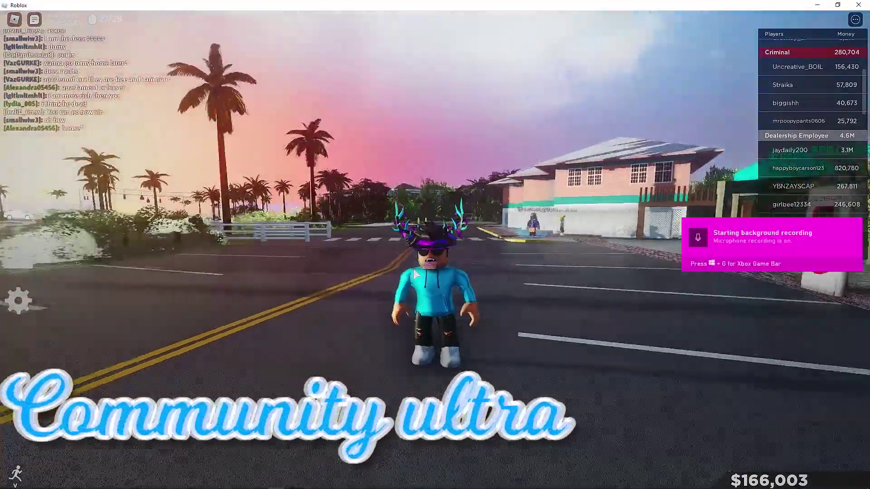
key("Left")
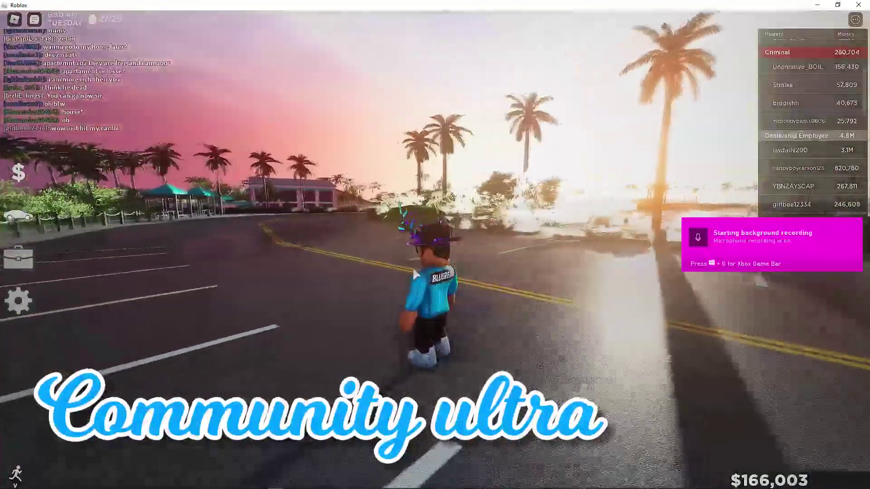
key("Right")
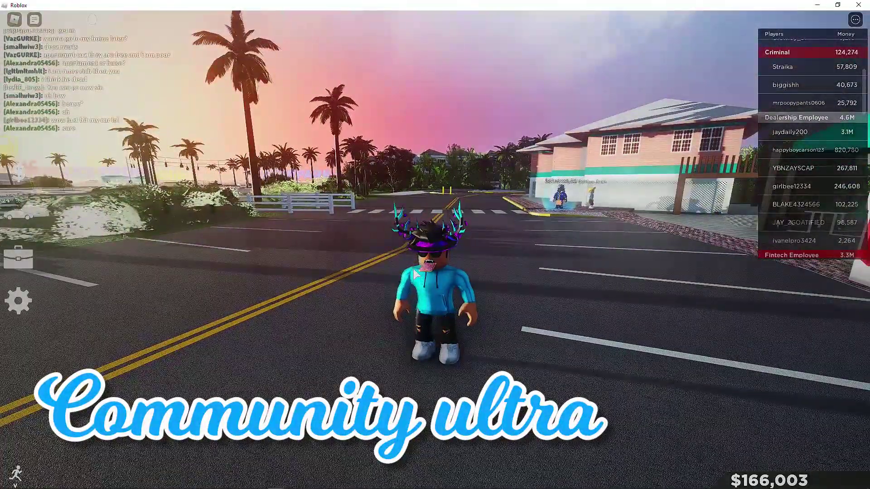
Step: Enable the LightDoF_AutoFocus, LightDoF_Far and LightDoF_Near effects in the ReShade overlay and return to the game
key("Home")
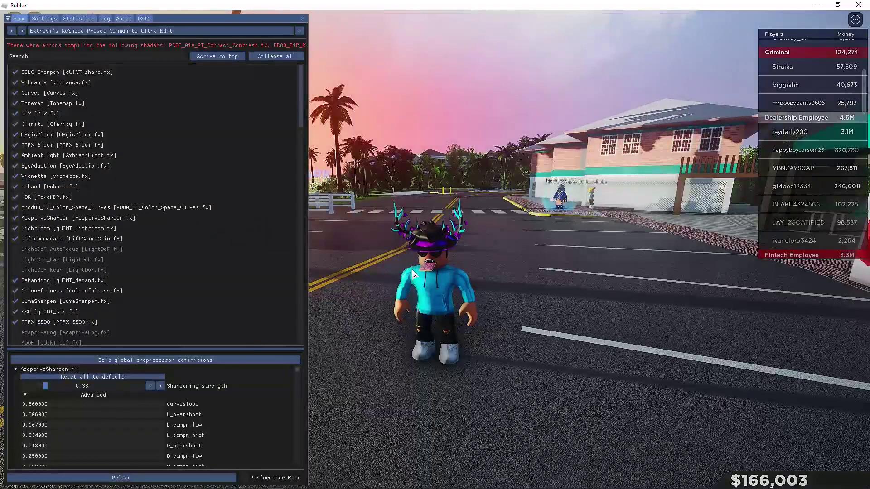
key("Home")
key("Home")
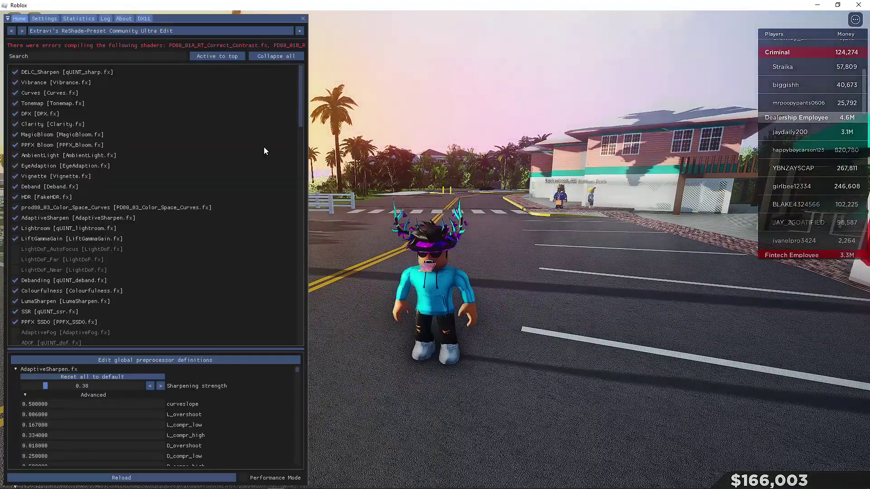
left_click(48, 268)
left_click(38, 257)
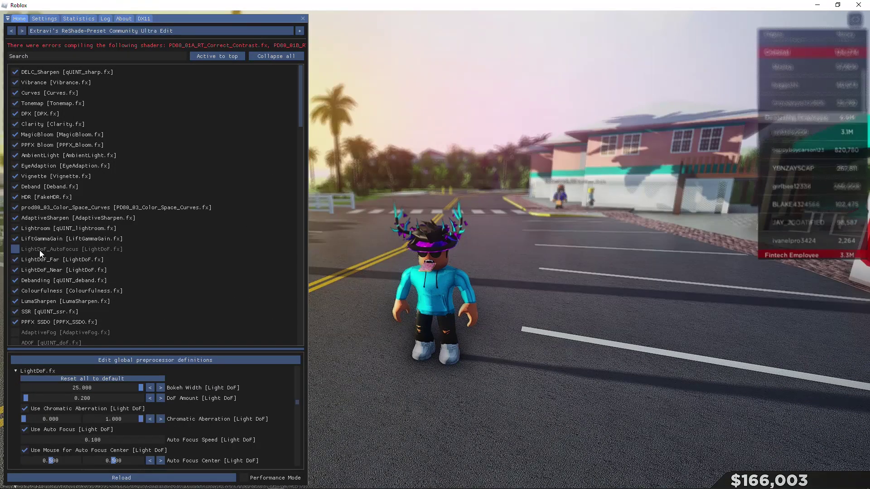
left_click(40, 250)
key("Home")
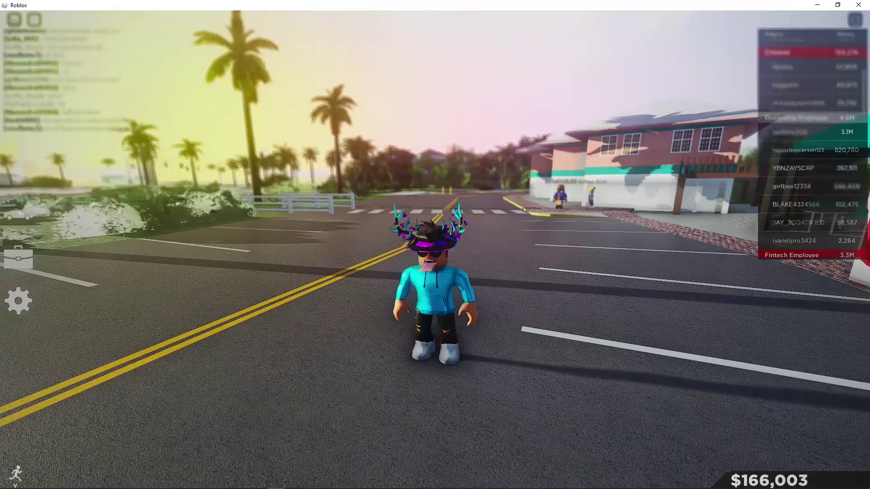
Step: Examine the character and parking lot with the depth-of-field effects, both close up and from farther away
scroll(490, 284, "up", 4)
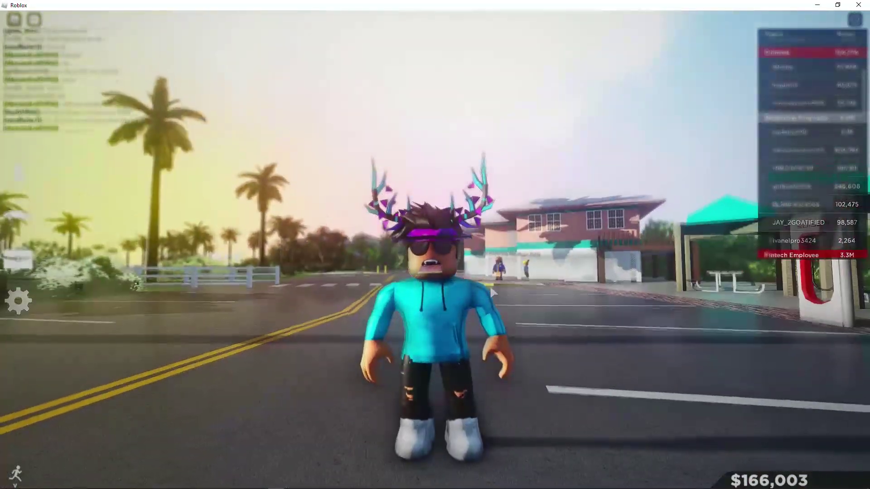
left_click_drag(491, 288, 490, 288)
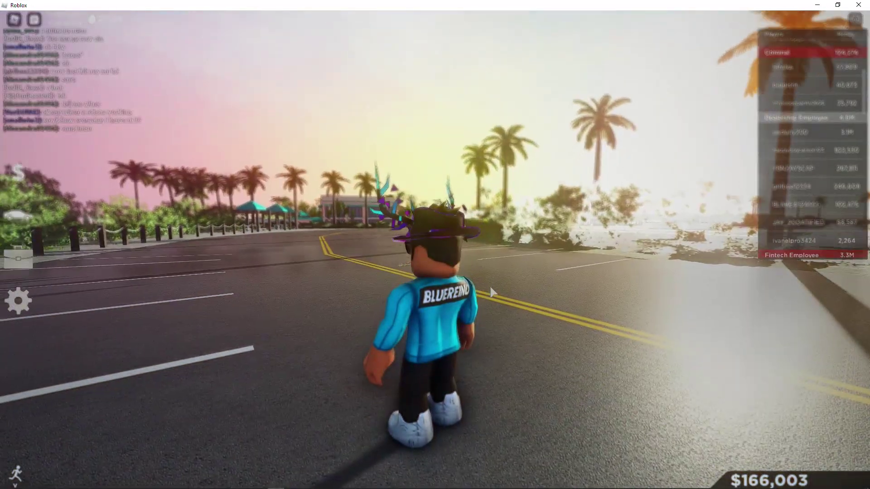
key("w")
scroll(490, 288, "down", 3)
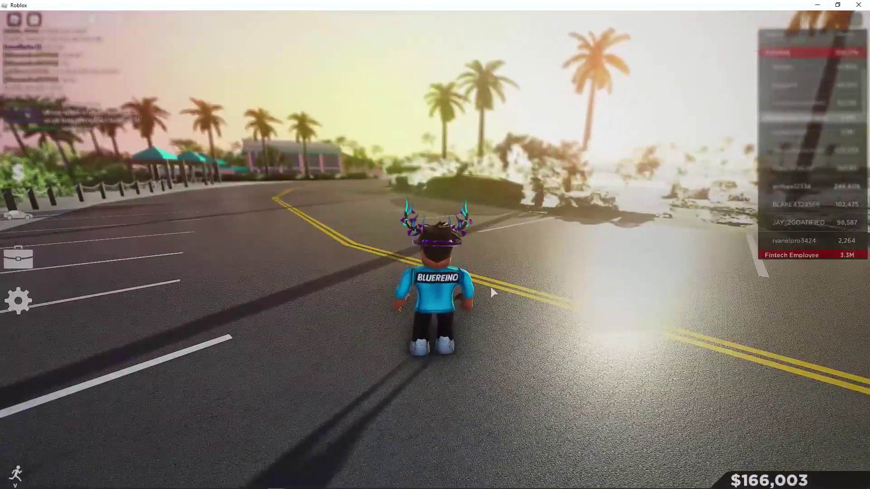
Step: Check the ReShade overlay and compare the road scene with the shader effects on and off
key("Home")
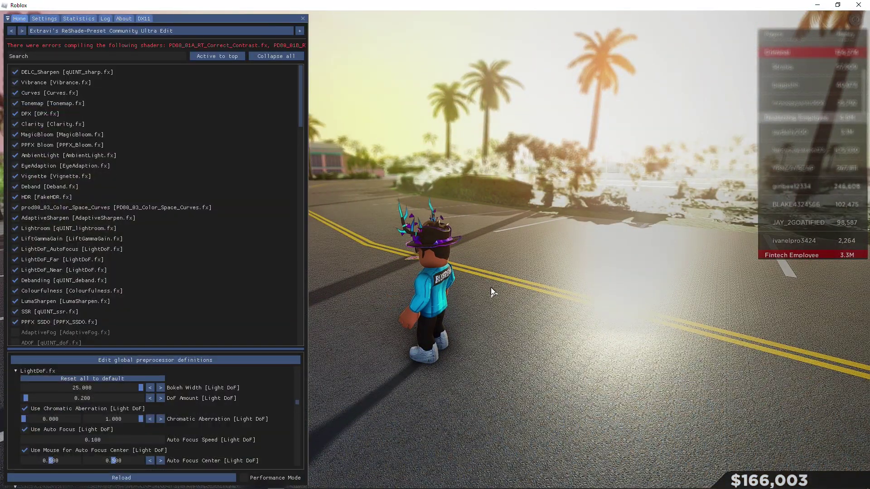
key("Home")
key("Home")
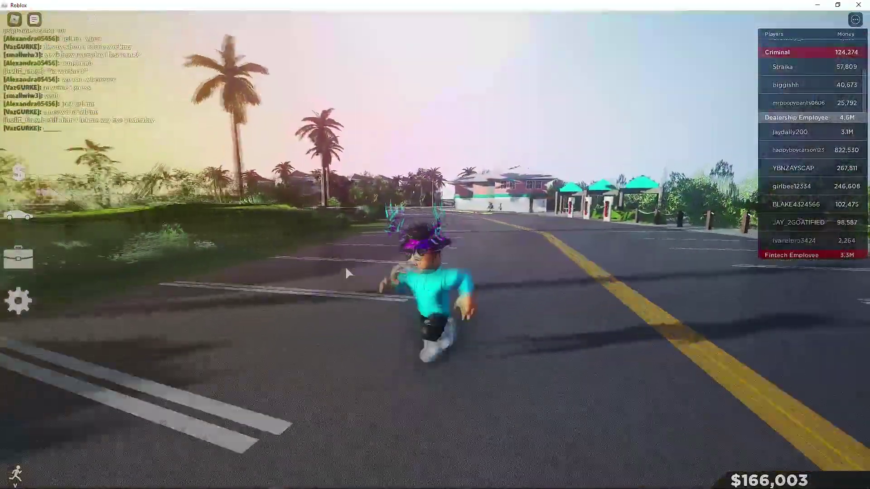
key("End")
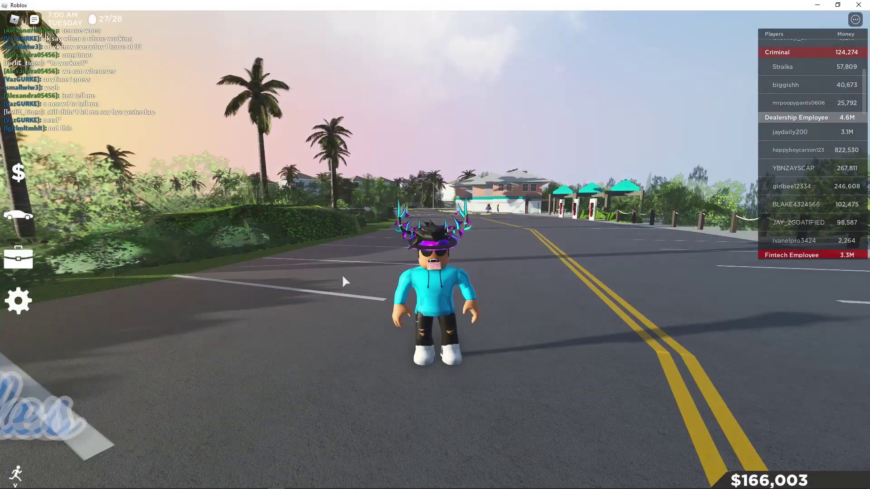
key("End")
Step: Adjust an option in the game's settings and resume the game
key("Escape")
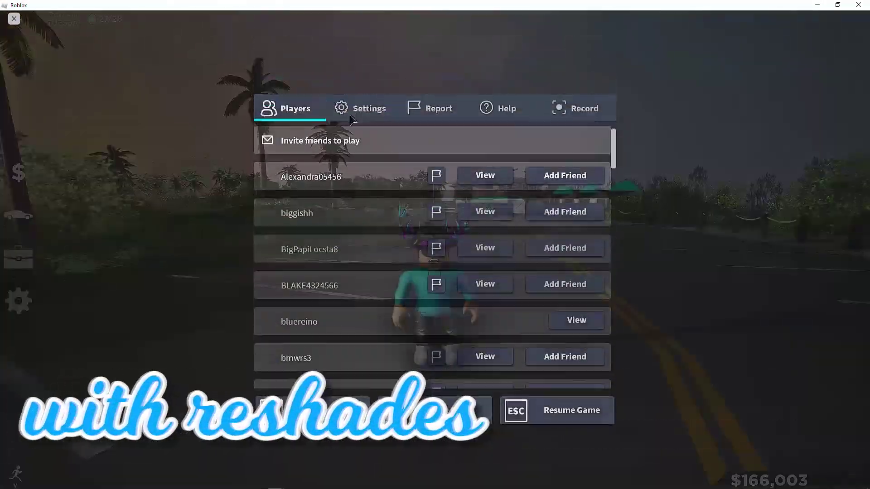
left_click(352, 118)
left_click(548, 298)
key("Escape")
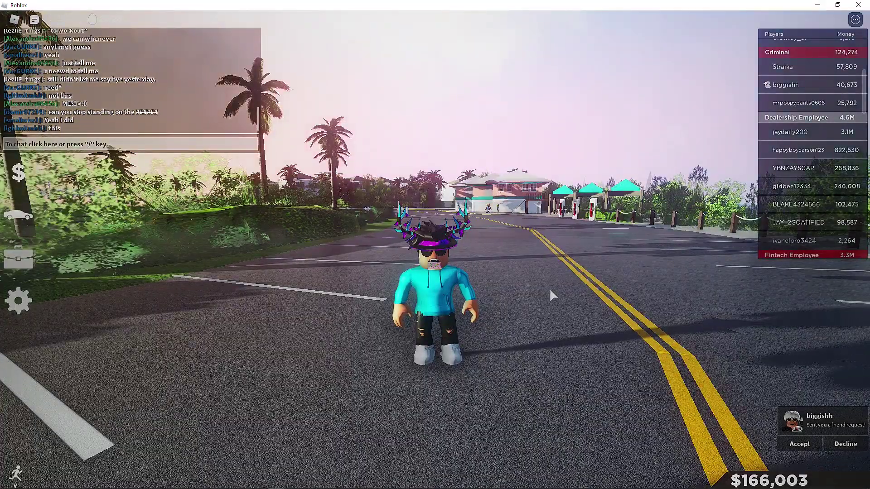
Step: Toggle the ReShade effects to compare the character and palm trees with and without shaders
right_click(550, 296)
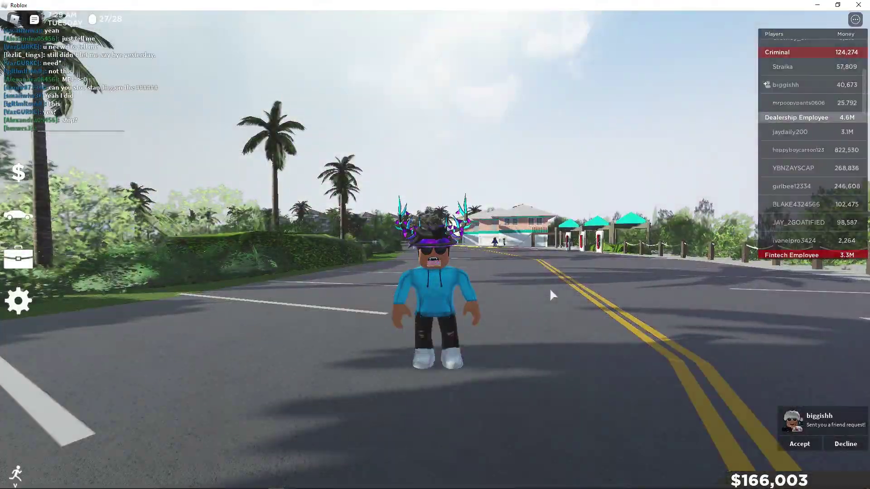
key("Scroll_Lock")
key("Scroll_Lock")
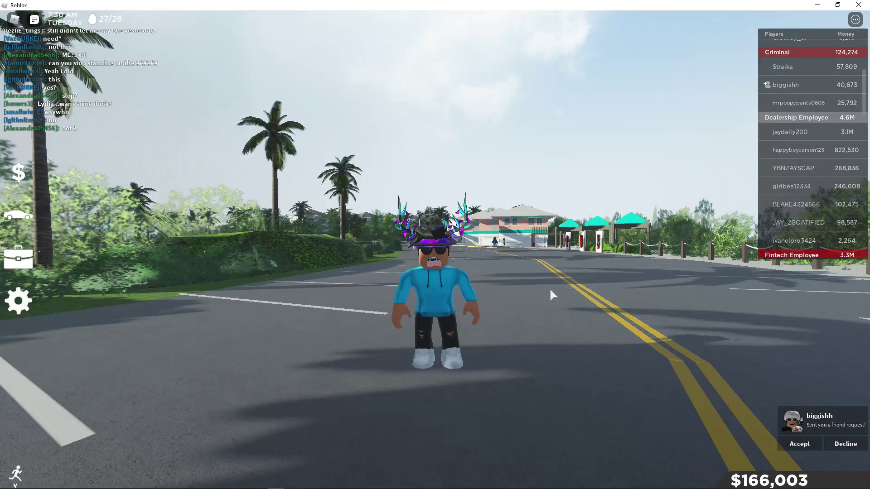
right_click(543, 287)
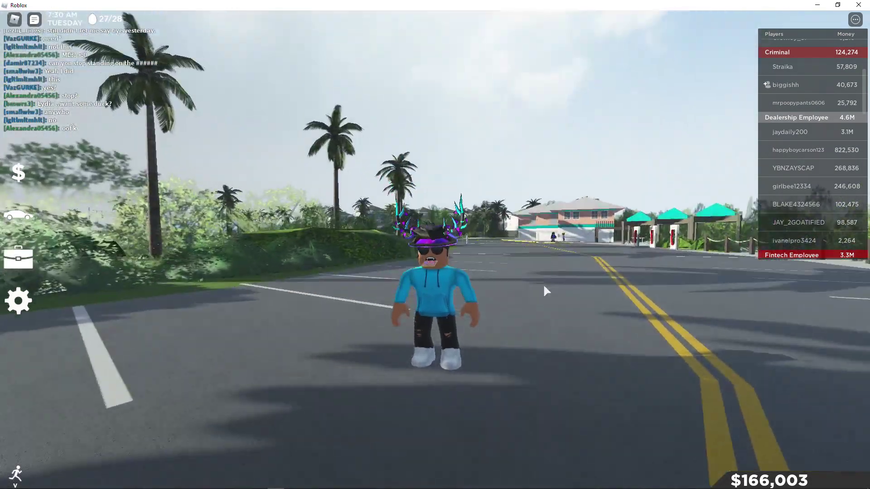
key("Scroll_Lock")
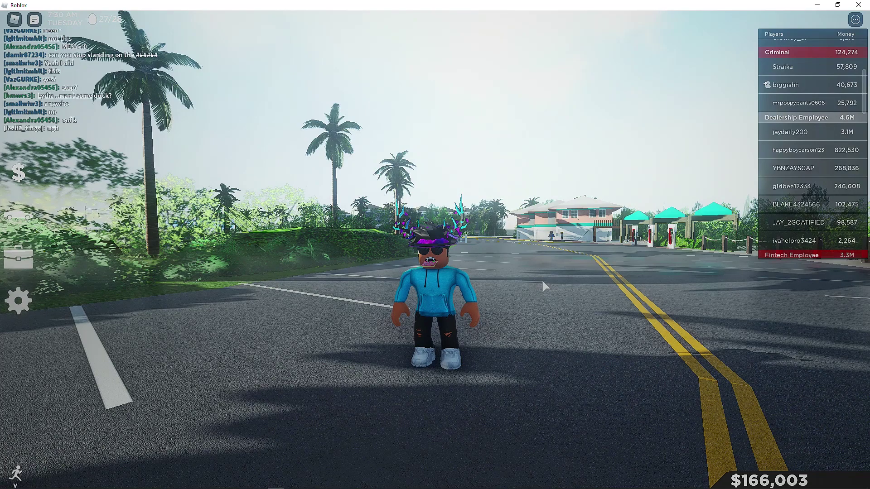
Step: Load the Extravi's ReShade-Preset Medium.ini preset and return to the game to view the car
key("Home")
scroll(122, 278, "down", 3)
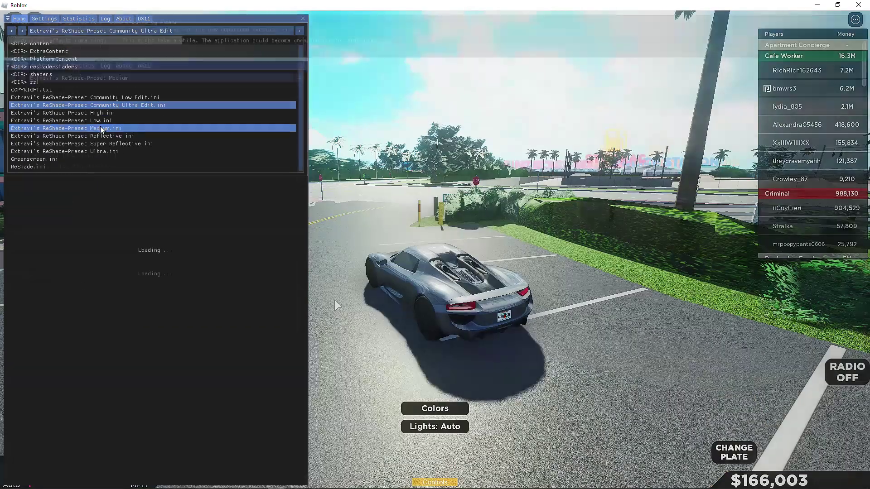
left_click(101, 128)
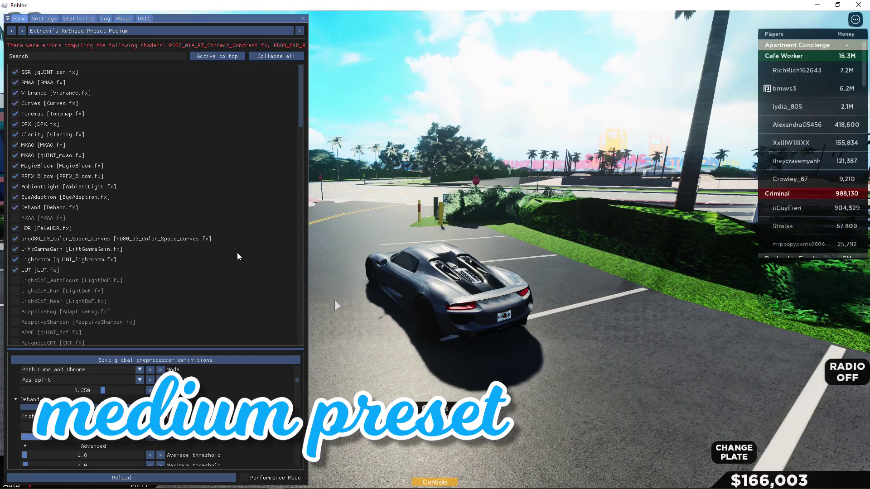
key("Home")
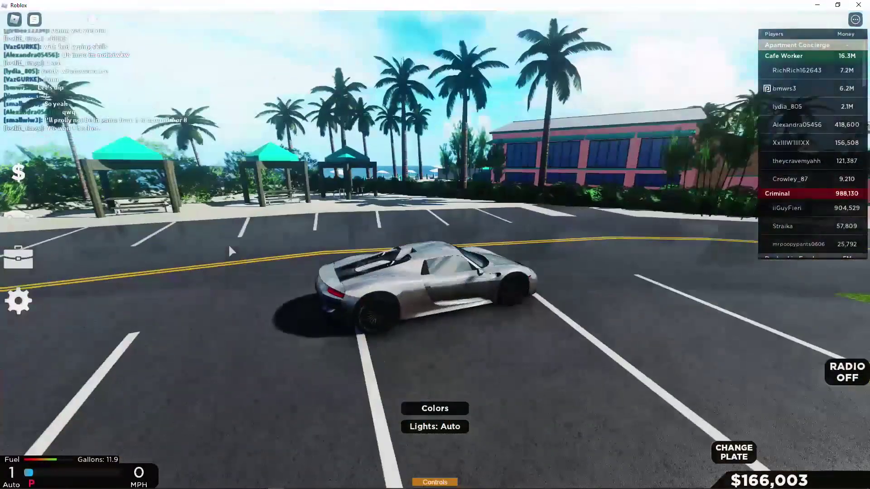
Step: Switch to the Extravi's ReShade-Preset Low.ini preset and view the parked car with it
key("Home")
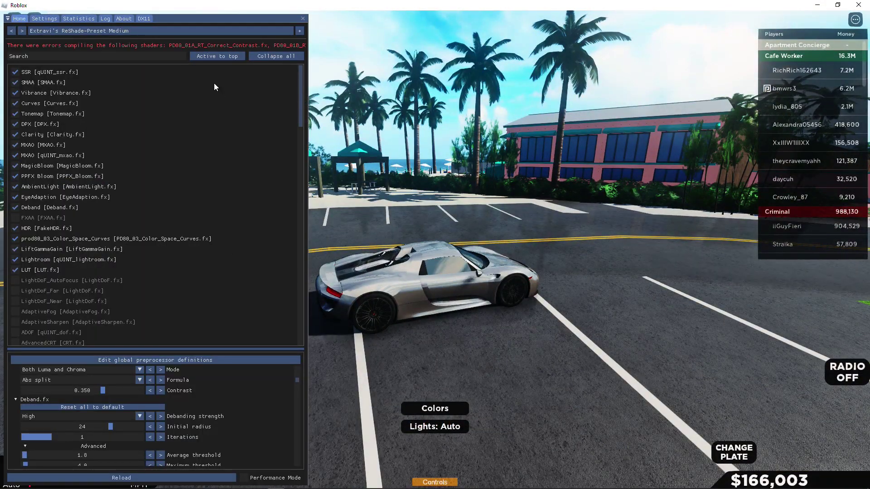
left_click(119, 29)
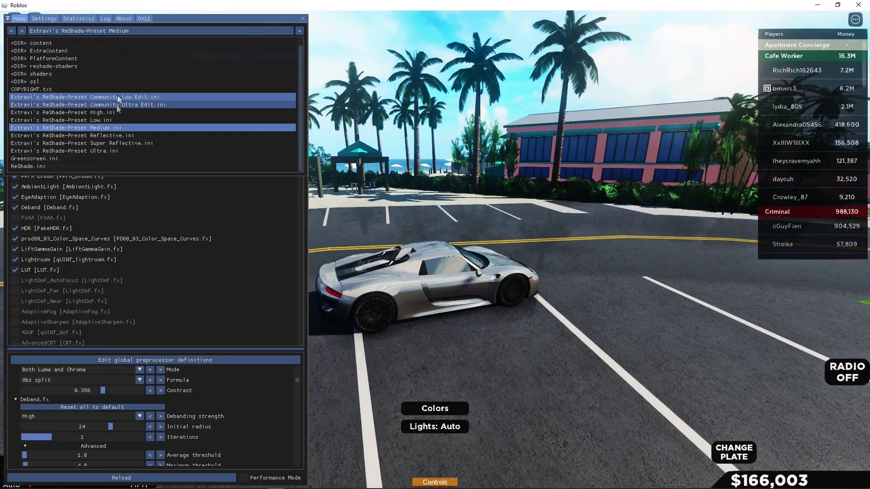
left_click(91, 120)
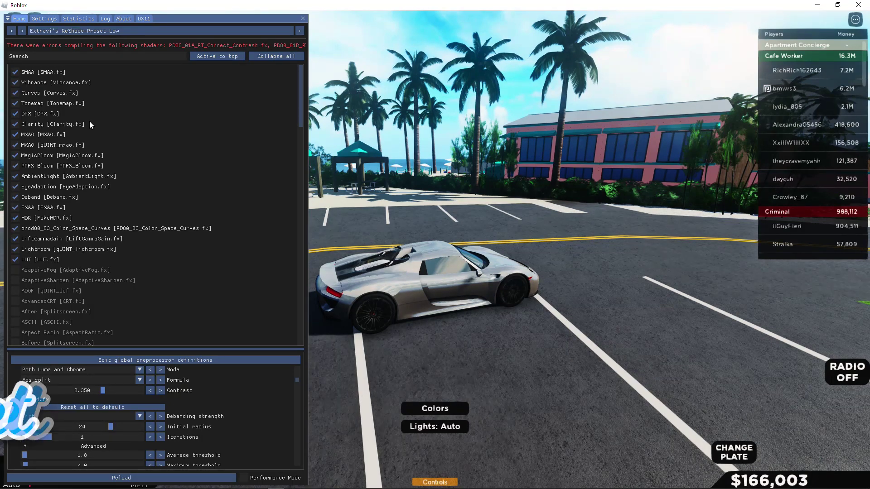
key("Home")
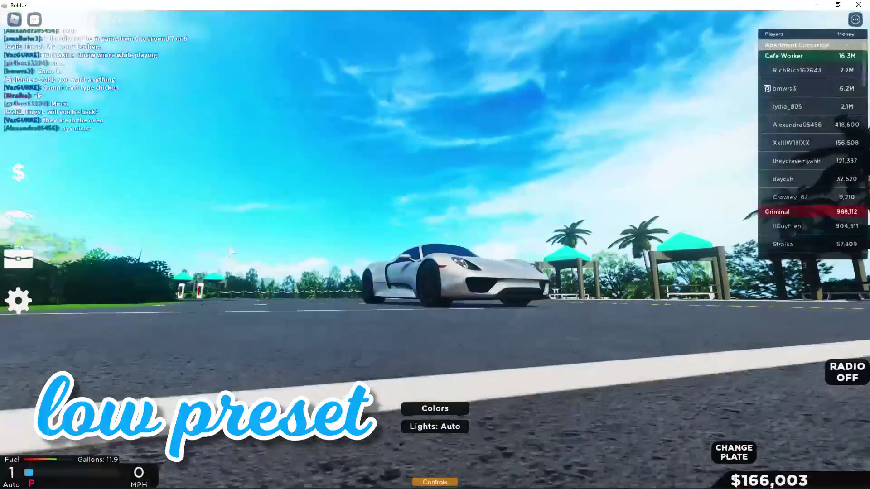
left_click_drag(229, 246, 229, 244)
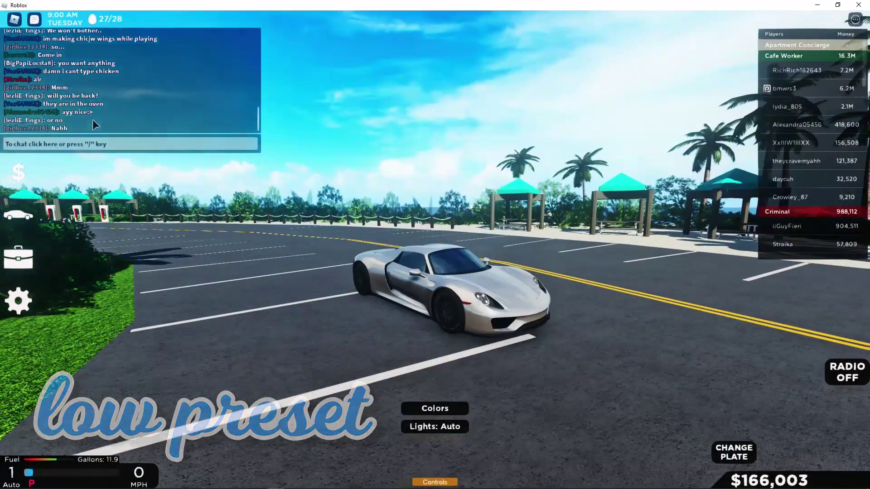
Step: Switch to the Extravi's ReShade-Preset Ultra.ini preset and return to the game
key("Home")
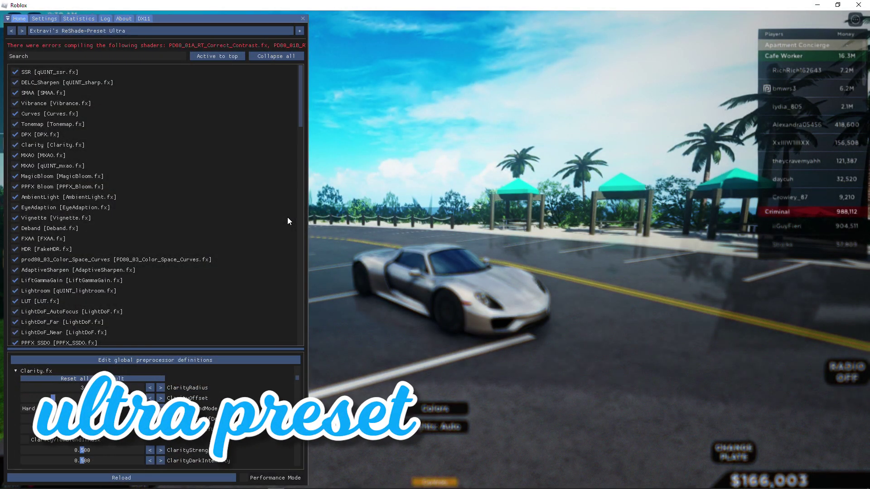
key("Home")
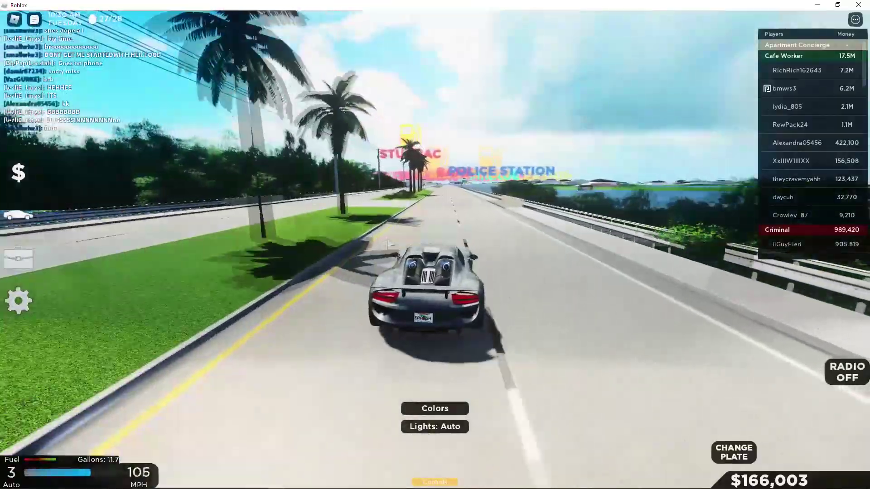
Step: Drive the car along the highway to view the scenery with the Ultra preset
mouse_move(388, 244)
left_mouse_down()
mouse_move(508, 227)
mouse_move(387, 243)
left_mouse_up()
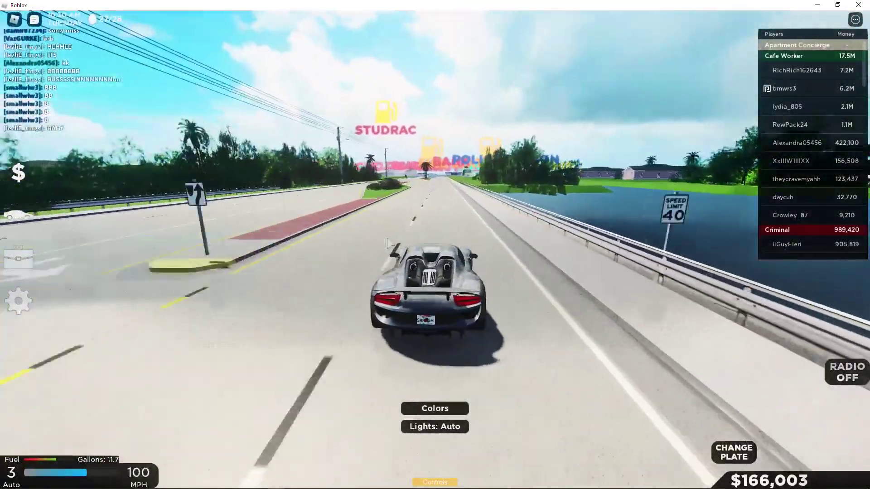
key("s")
left_click_drag(387, 239, 387, 240)
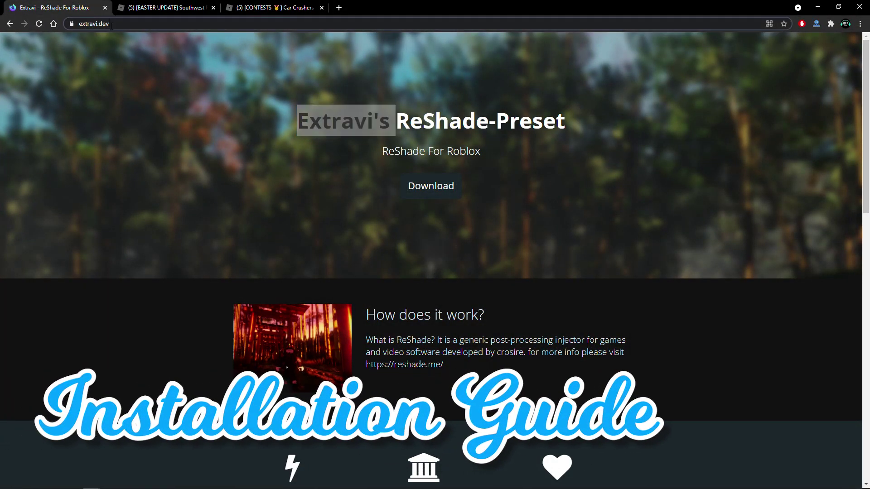
Step: Look through the extravi.dev page down to the source code section and open its GitHub link
left_click(66, 25)
left_click(138, 24)
left_click_drag(145, 24, 54, 35)
left_click(303, 135)
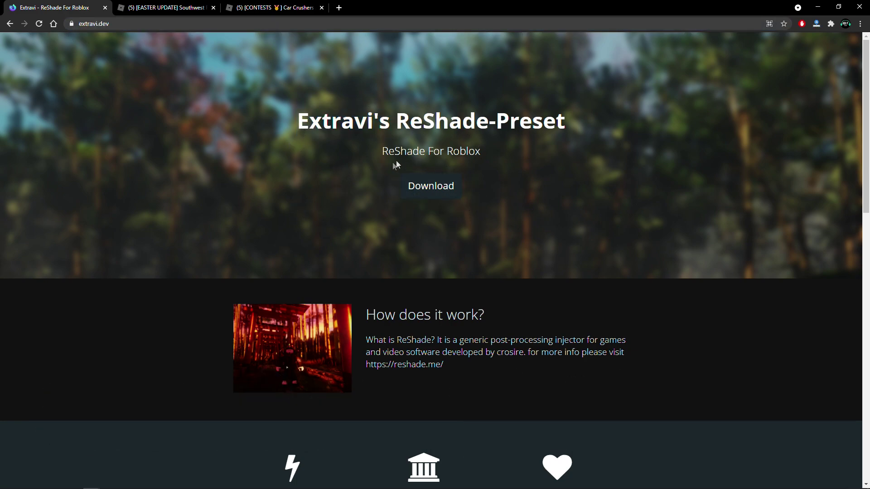
scroll(412, 235, "down", 15)
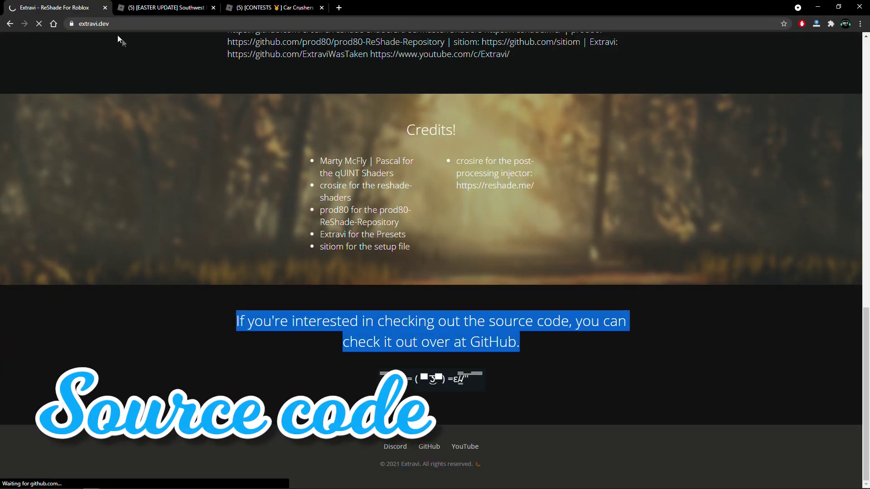
scroll(242, 124, "down", 3)
scroll(243, 125, "up", 3)
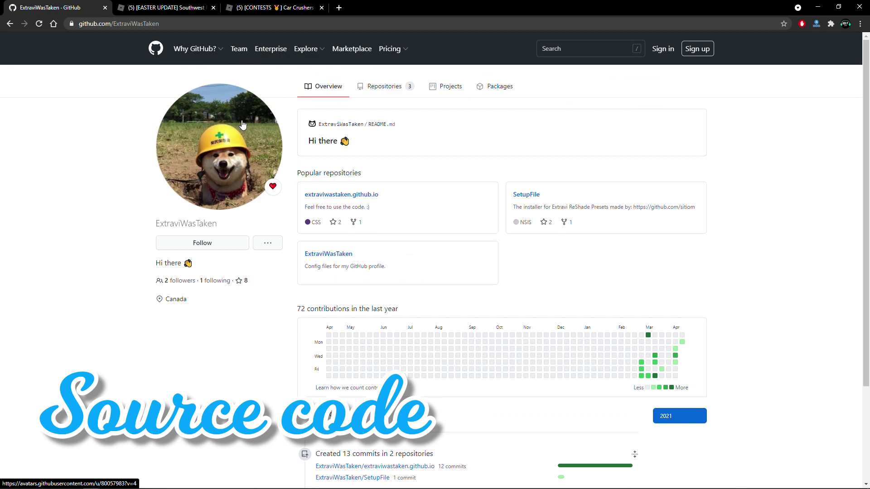
Step: View the extraviwastaken.github.io repository from the GitHub profile and return to the extravi.dev page
left_click_drag(243, 125, 430, 109)
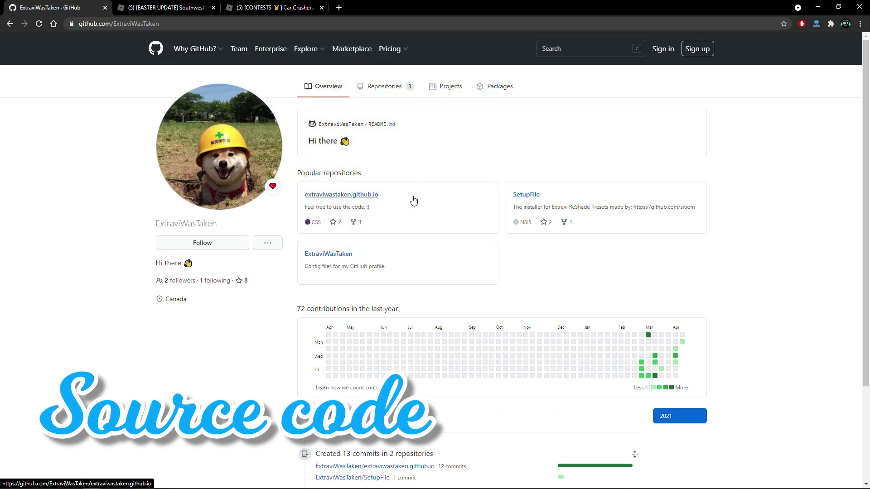
left_click(344, 195)
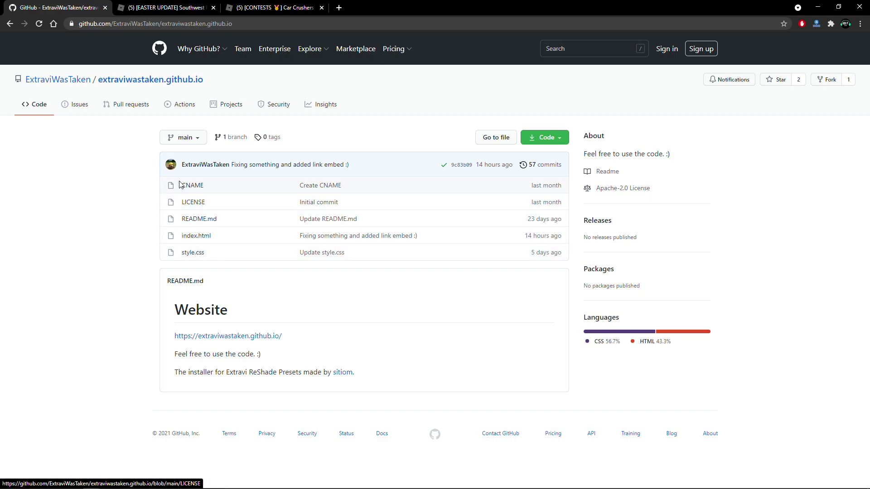
left_click(3, 25)
left_click(4, 26)
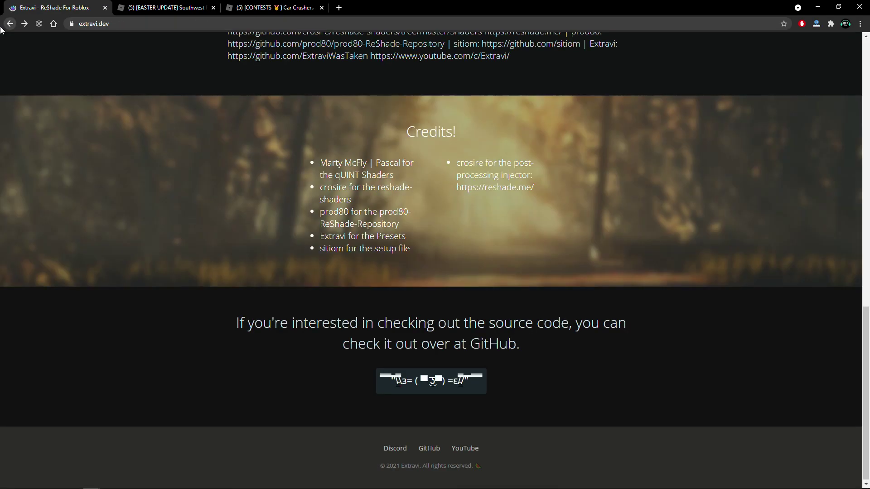
Step: Download the ReShade preset setup zip from extravi.dev and keep the file despite the browser's block
scroll(578, 280, "up", 10)
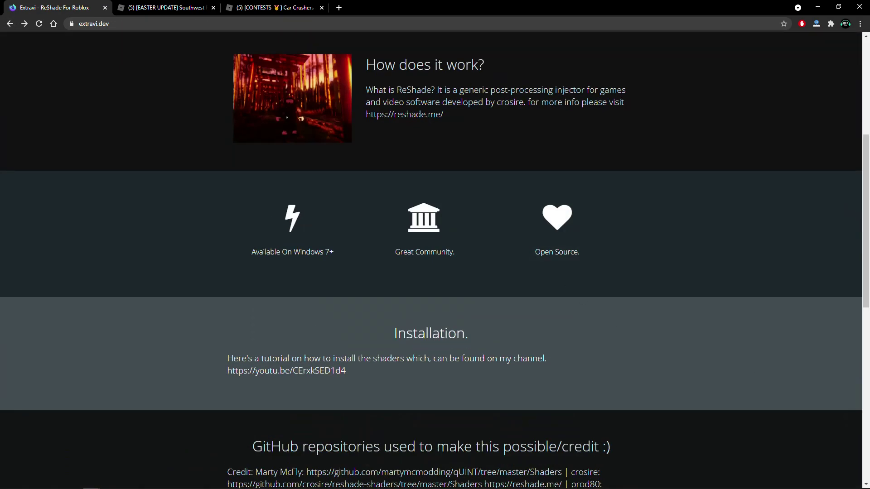
scroll(550, 278, "up", 5)
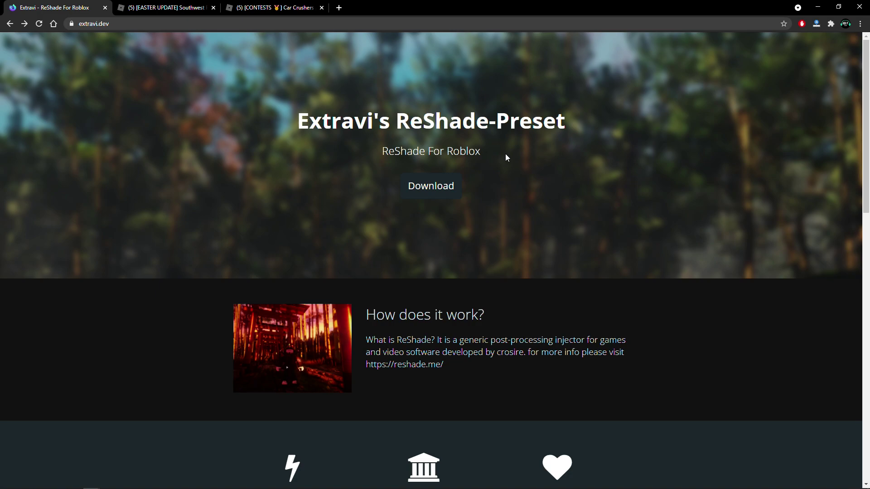
scroll(505, 157, "down", 5)
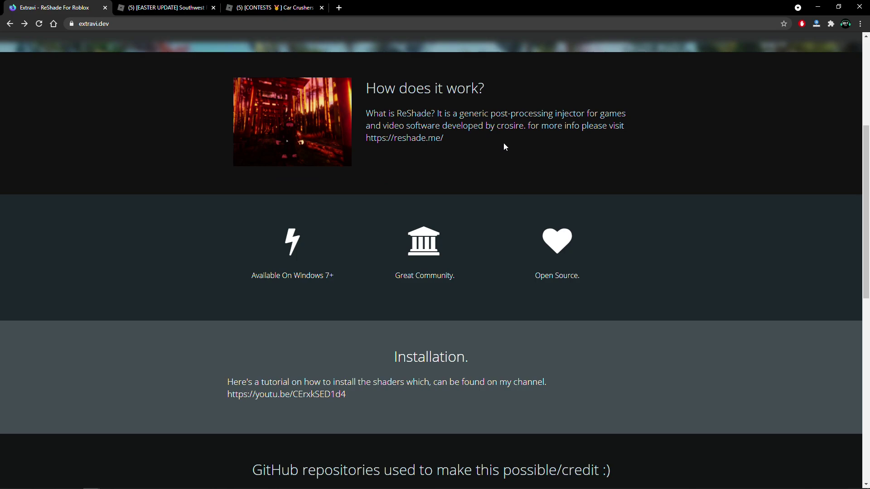
scroll(462, 213, "up", 5)
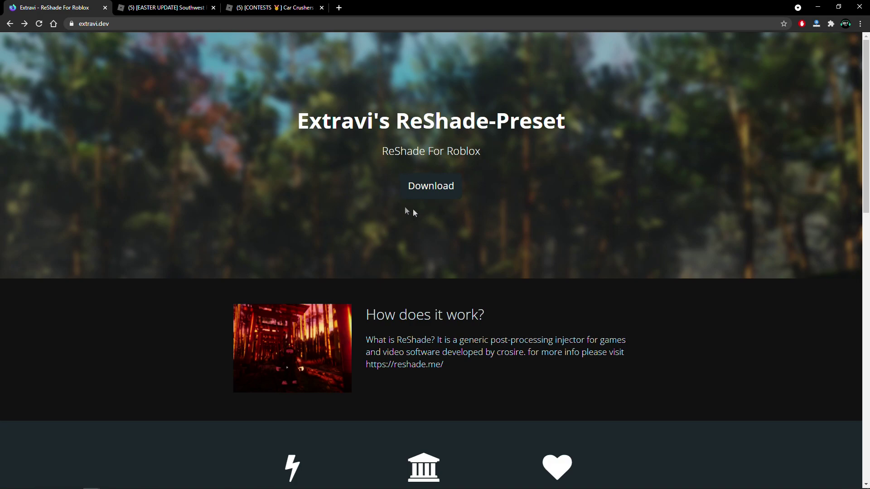
left_click(442, 188)
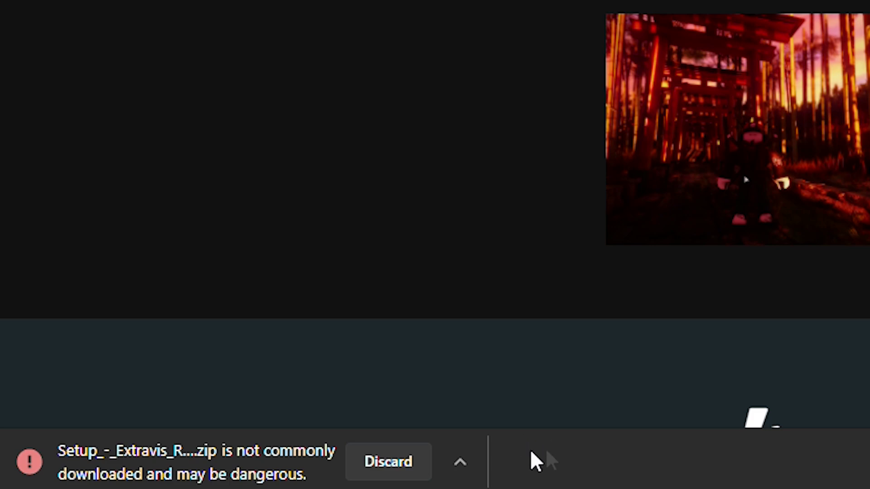
left_click(460, 461)
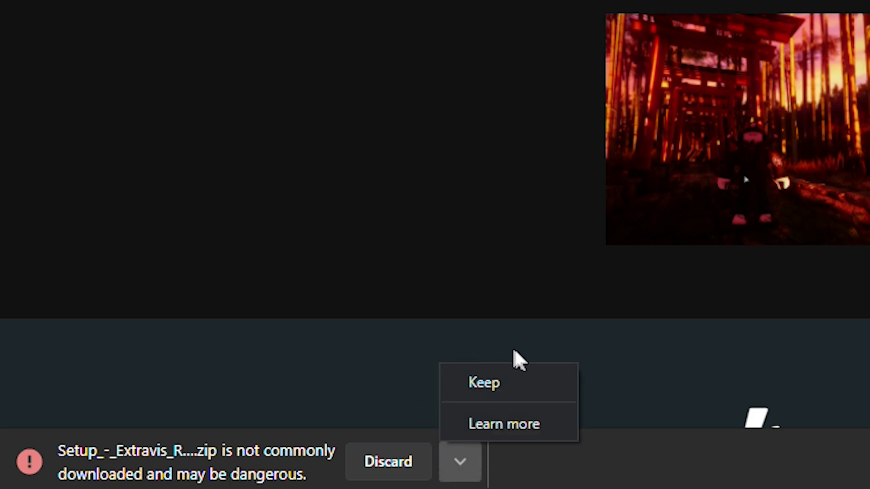
left_click(490, 385)
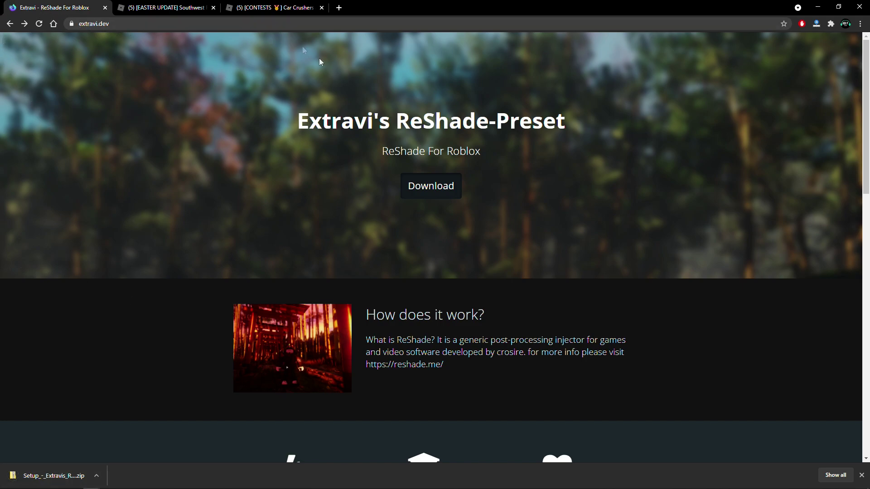
Step: Download the setup zip from extravi.dev in a new Microsoft Edge window as well, and close that window
left_click(254, 25)
key("ctrl+c")
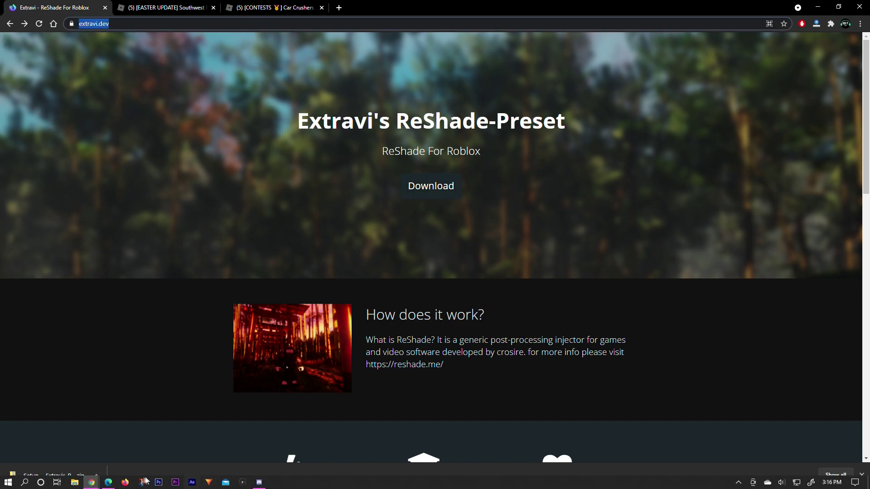
left_click(110, 483)
right_click(110, 483)
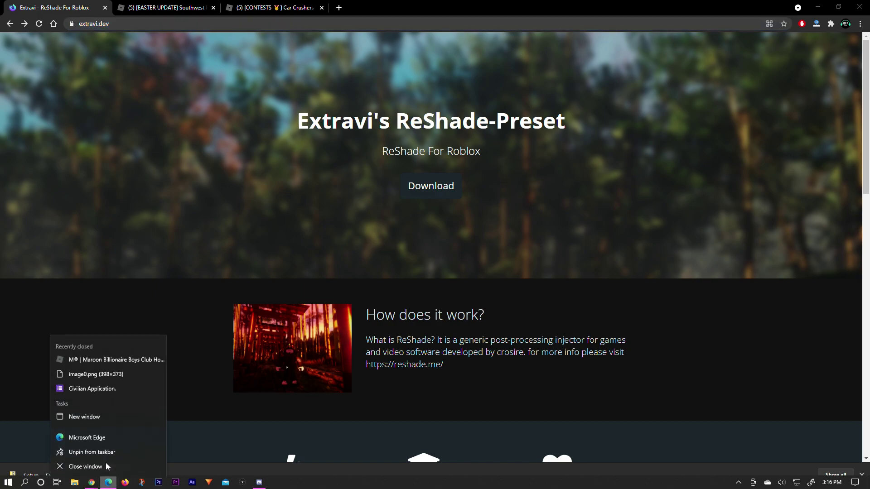
left_click(96, 439)
key("ctrl+v")
left_click(209, 92)
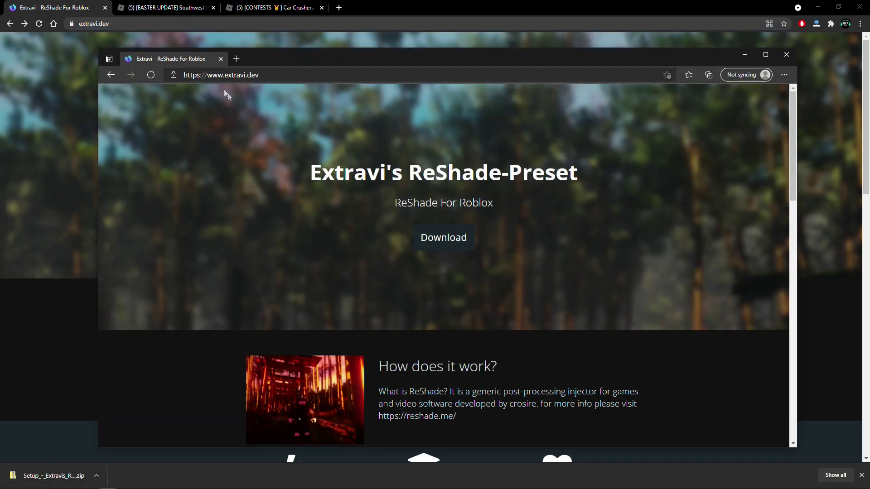
left_click(423, 237)
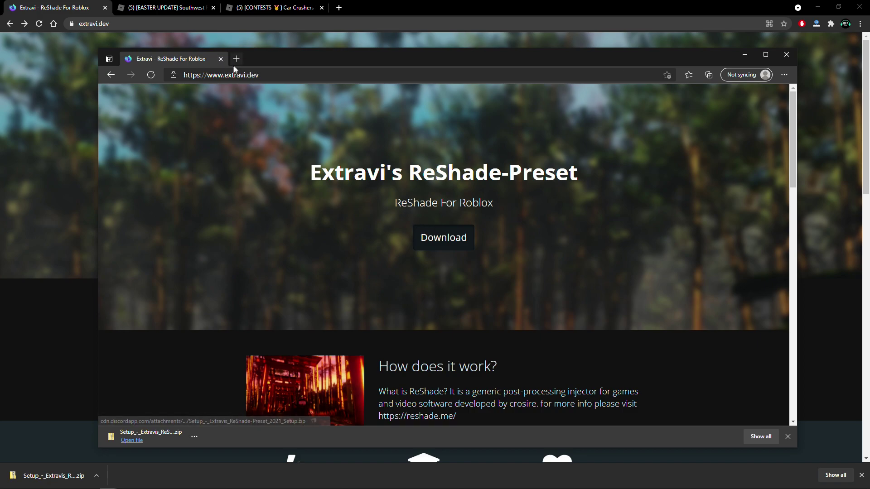
left_click(221, 59)
Step: Move the browser window out of the way and place the downloaded setup zip on the desktop
left_click(96, 475)
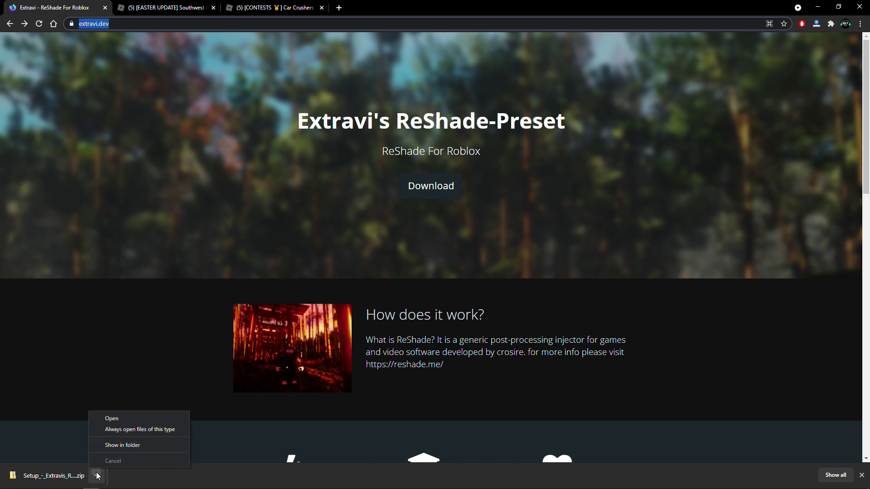
left_click_drag(355, 7, 869, 91)
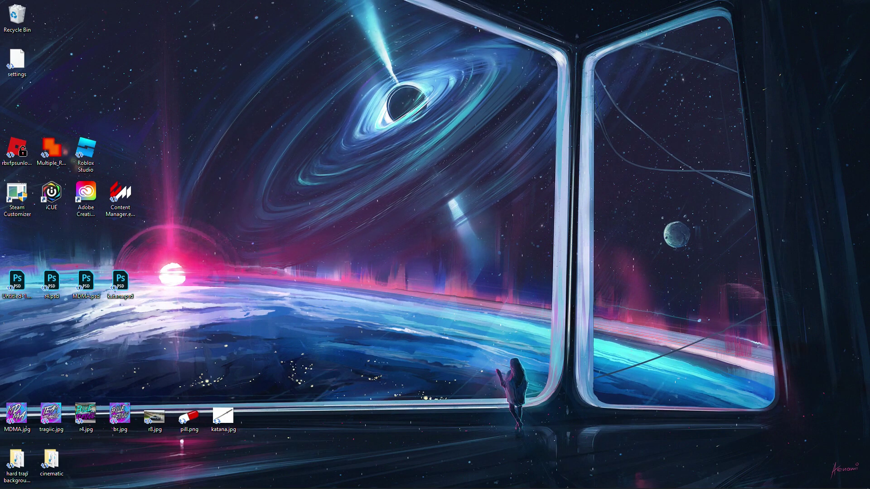
left_click_drag(869, 399, 431, 243)
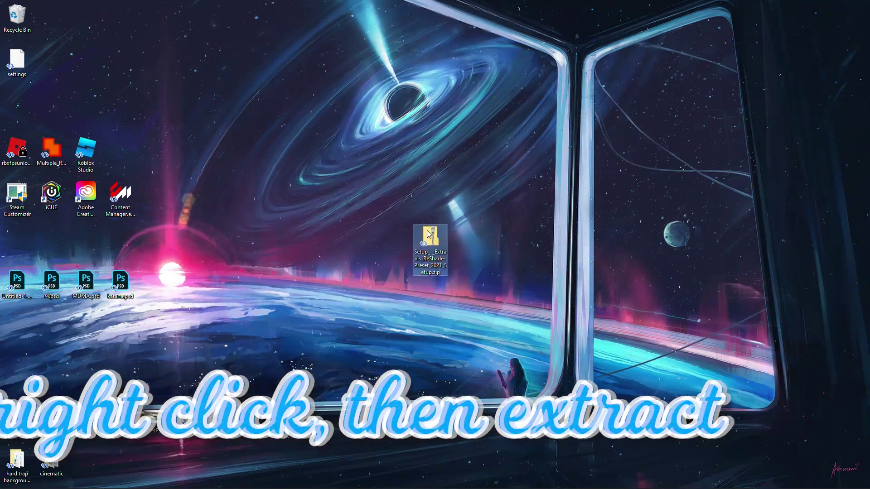
Step: Extract the setup zip to the Setup_-_Extravis_ReShade-Preset_2021_Setup folder on the desktop, showing the extracted files when complete
right_click(426, 233)
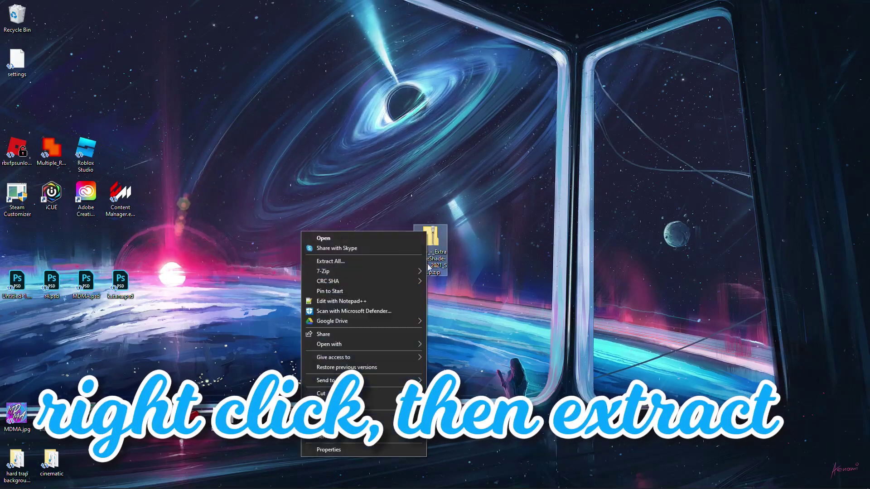
left_click(341, 261)
left_click_drag(321, 143, 345, 128)
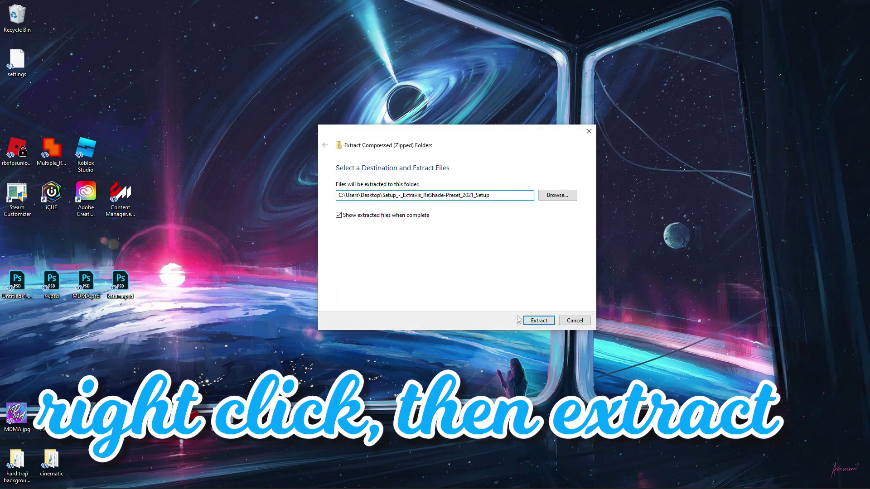
left_click(539, 321)
Step: Open the extracted "Setup - Extravi's ReShade-Preset 2021 Setup" folder and select "Setup - Extravi's ReShade-Preset.exe"
left_click_drag(330, 59, 322, 42)
left_click_drag(322, 167, 476, 195)
double_click(330, 142)
left_click(339, 149)
left_click(339, 150)
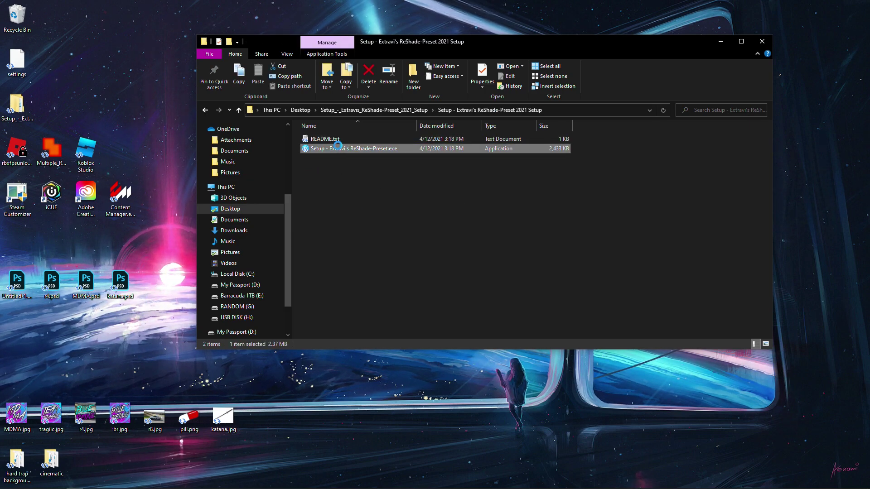
Step: Scan "Setup - Extravi's ReShade-Preset.exe" with Microsoft Defender and close the scan window
right_click(338, 146)
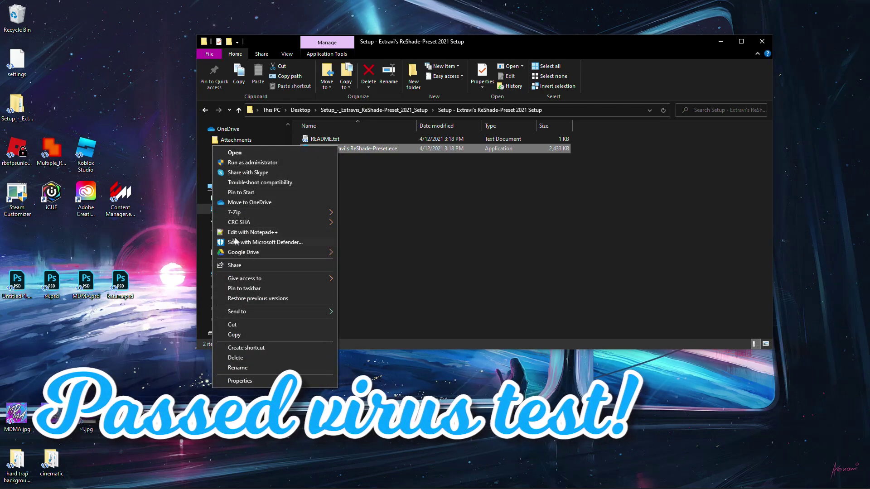
left_click(278, 242)
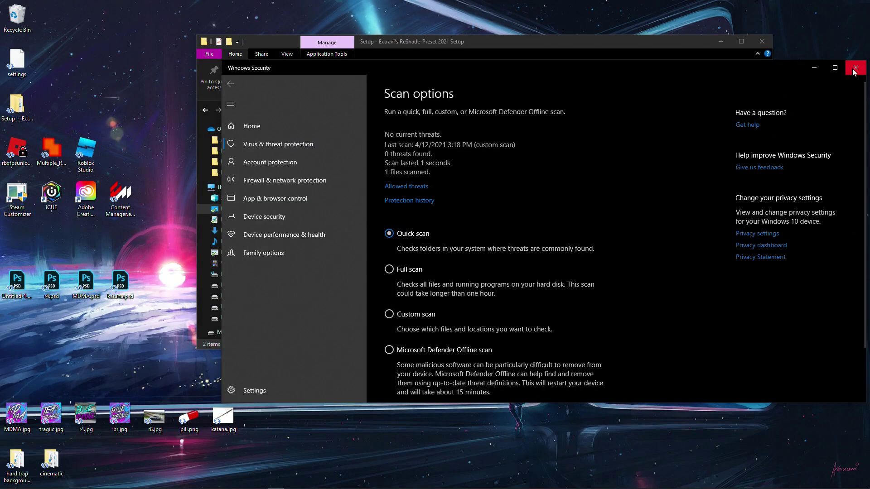
left_click(854, 70)
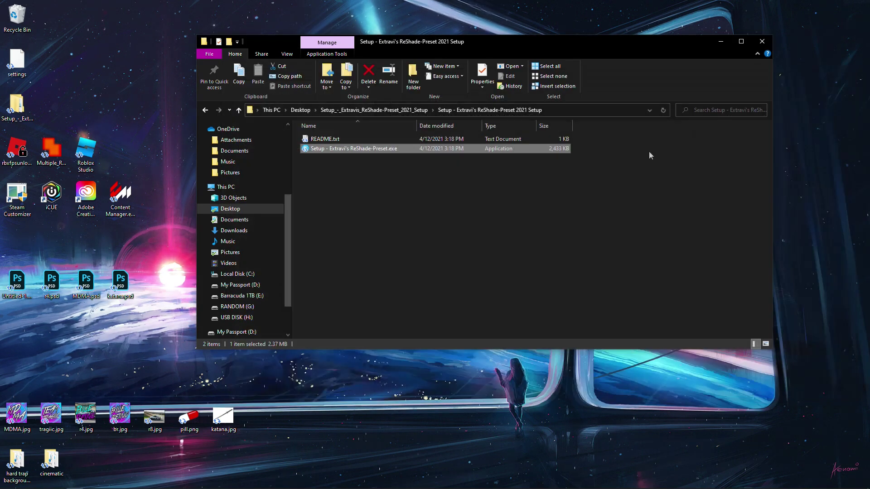
Step: Launch "Setup - Extravi's ReShade-Preset.exe" and choose to run it anyway past the SmartScreen block
left_click_drag(610, 174, 299, 178)
double_click(323, 148)
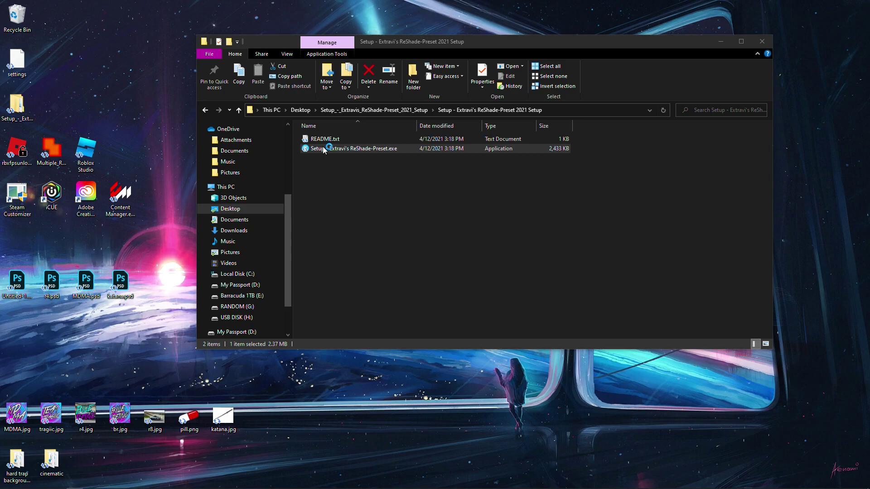
left_click_drag(361, 133, 352, 101)
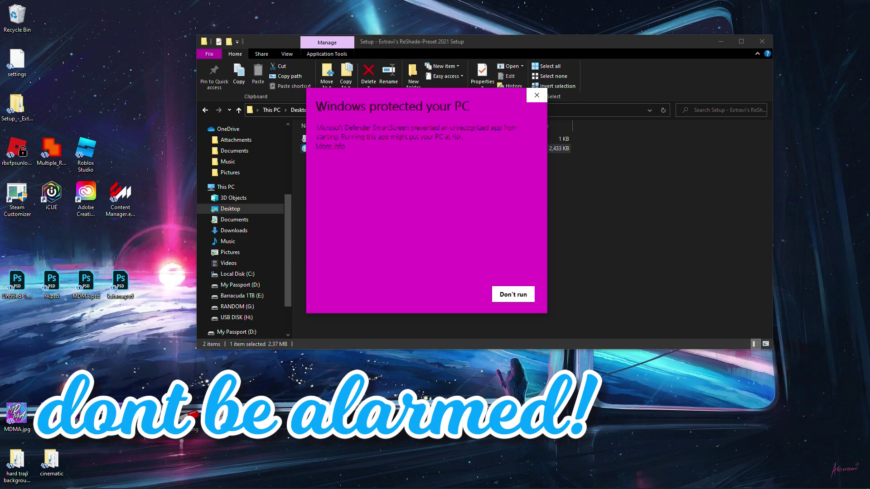
left_click(335, 147)
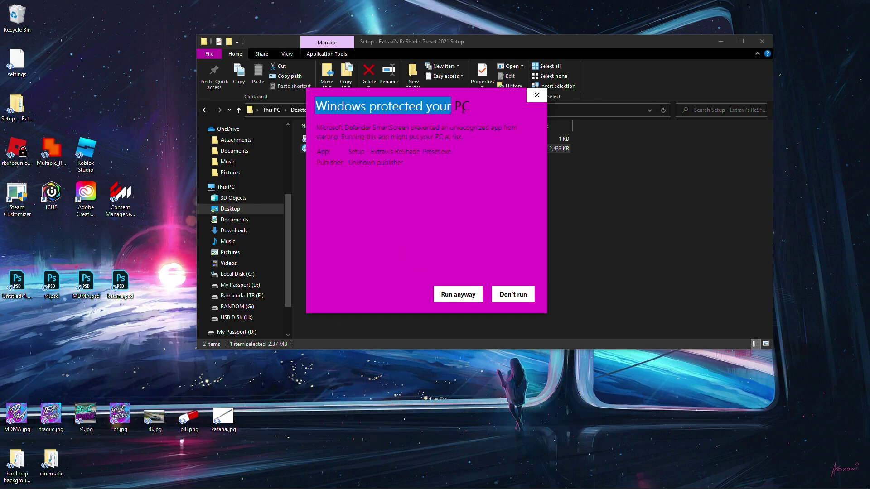
left_click(451, 301)
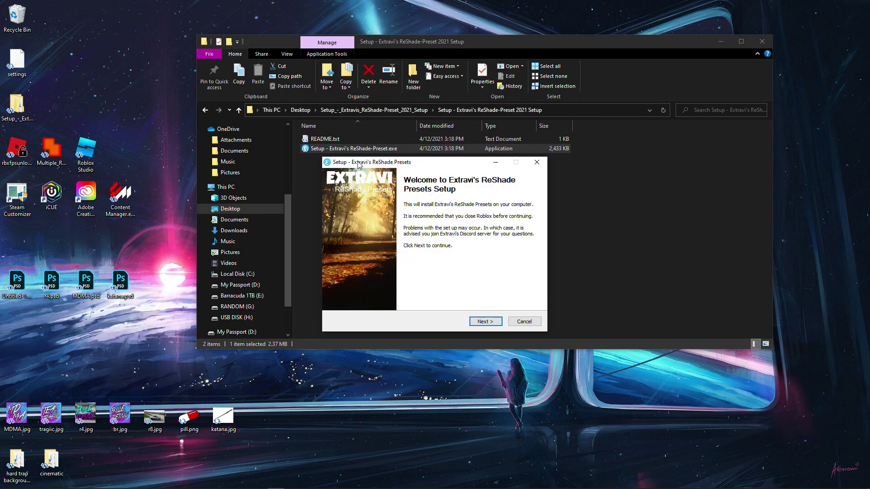
left_click_drag(359, 165, 383, 154)
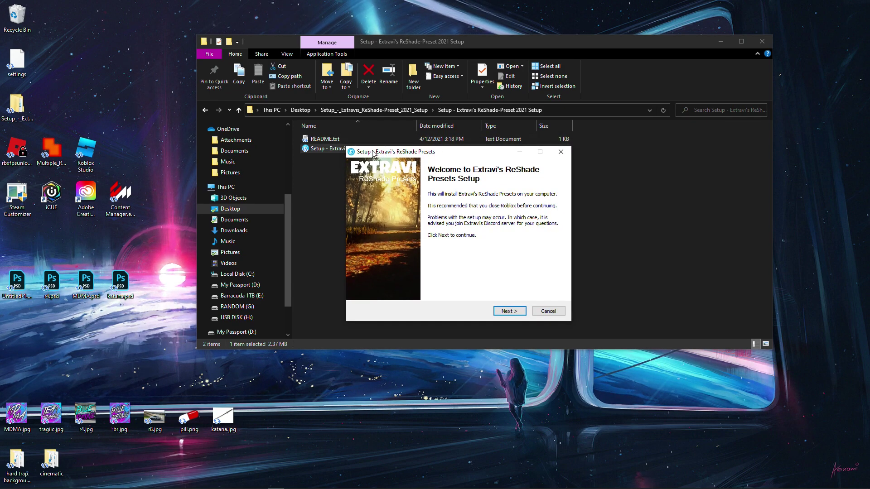
left_click(351, 152)
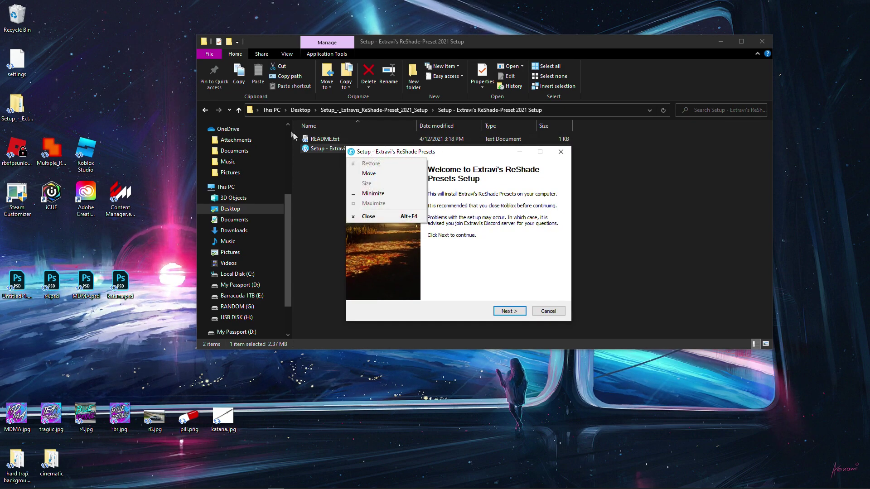
left_click(470, 199)
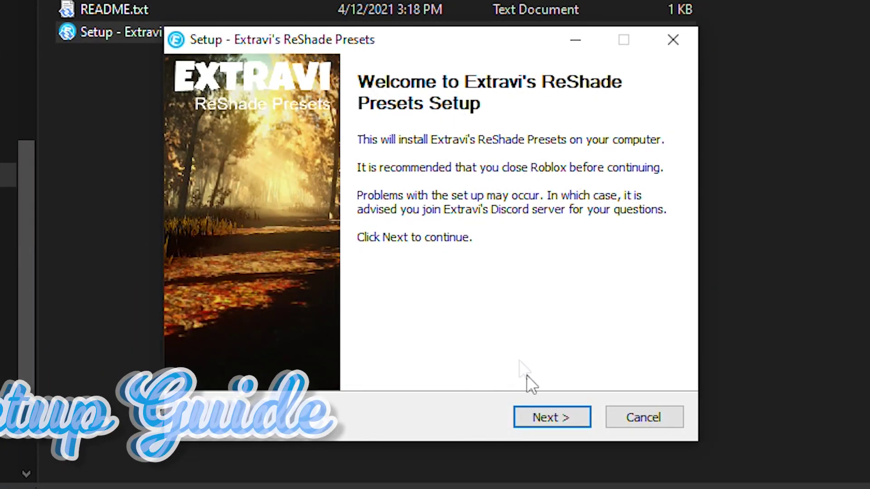
Step: Continue past the setup welcome page and accept the terms of the License Agreement
left_click(534, 422)
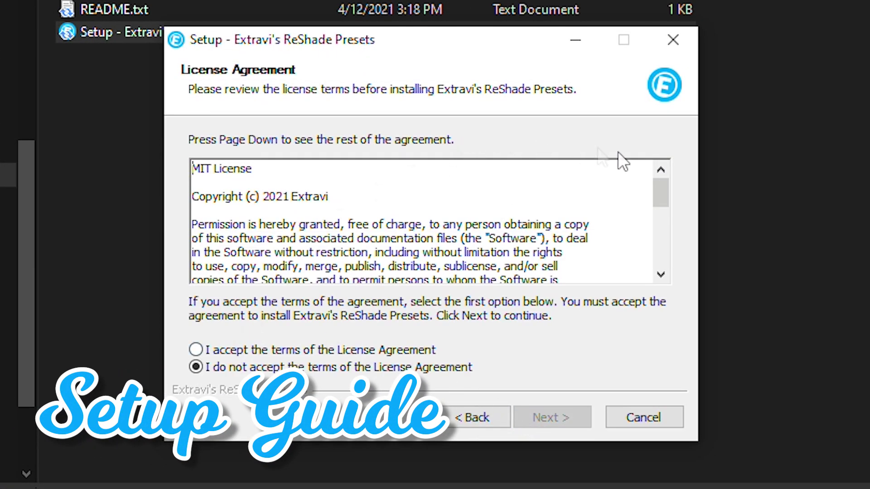
left_click_drag(659, 190, 225, 353)
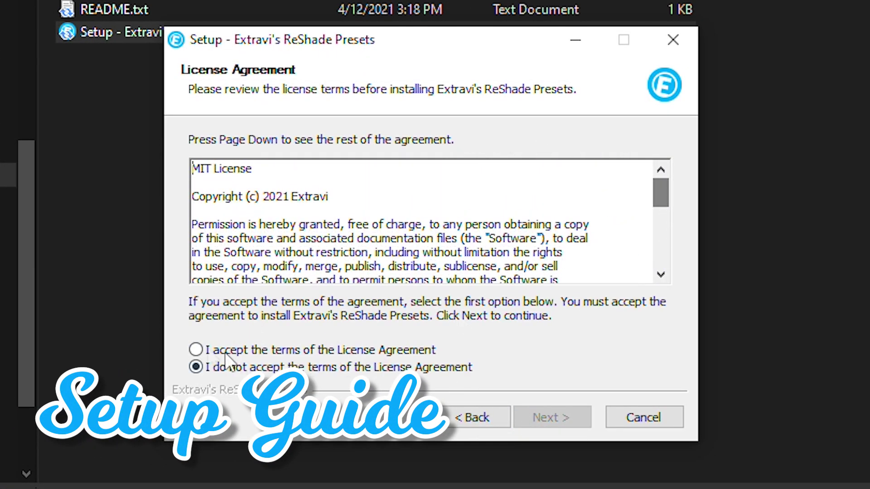
left_click(200, 351)
left_click(549, 417)
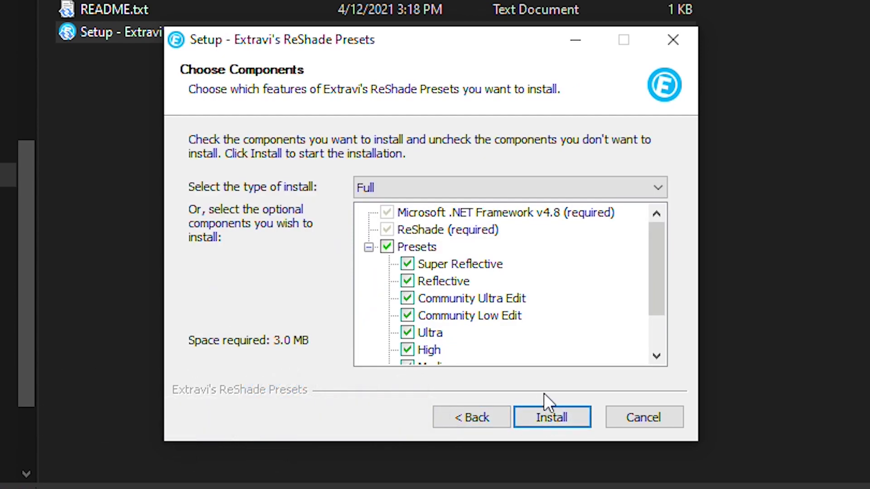
Step: Choose the Full install type with all presets included and install Extravi's ReShade Presets
left_click(396, 190)
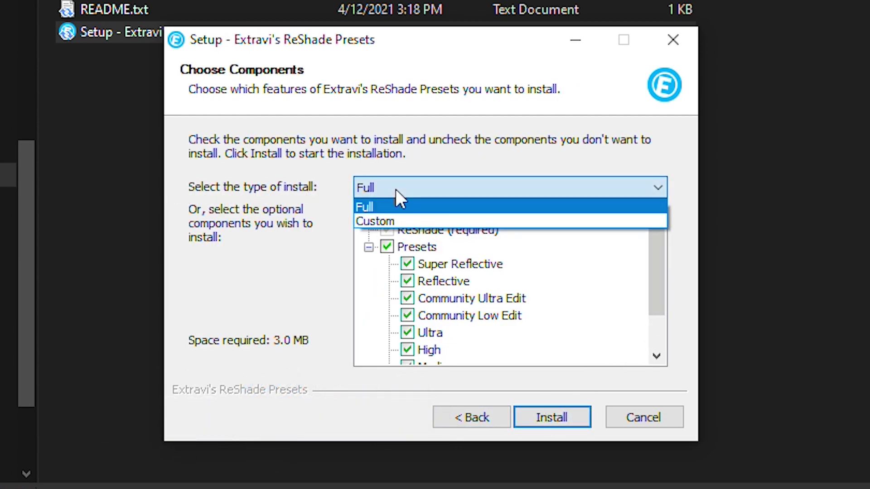
left_click(364, 207)
left_click_drag(648, 273, 655, 222)
left_click(391, 245)
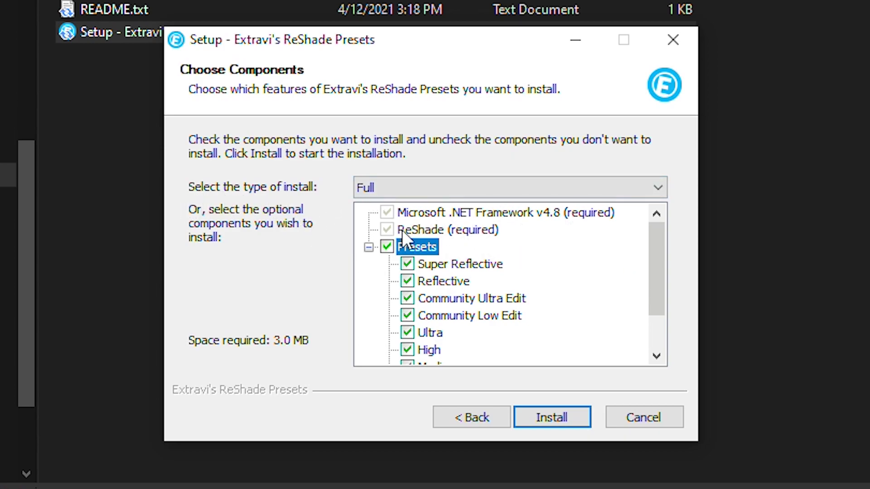
left_click(546, 418)
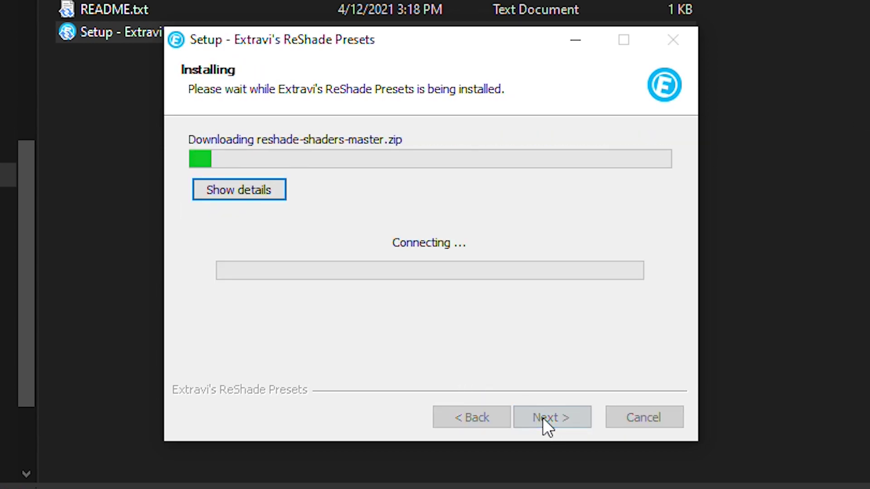
left_click(223, 187)
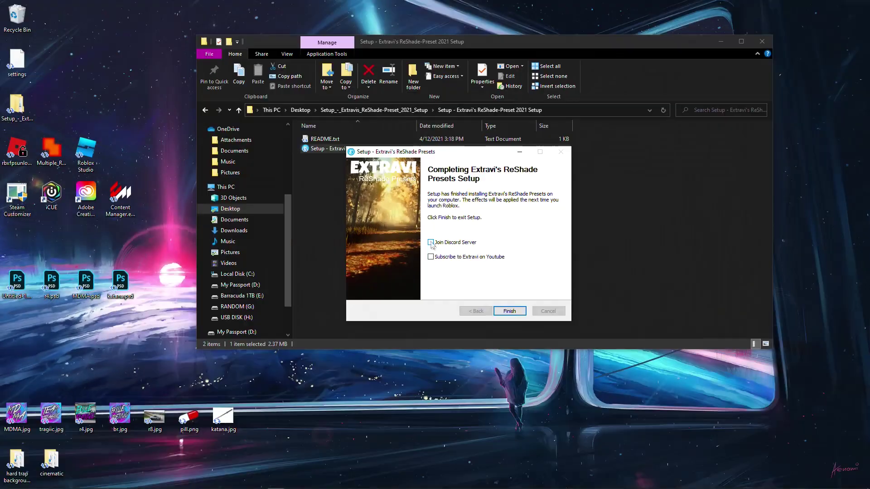
Step: Finish the setup with Join Discord Server and Subscribe to Extravi on Youtube enabled, and confirm the channel subscription
left_click(431, 257)
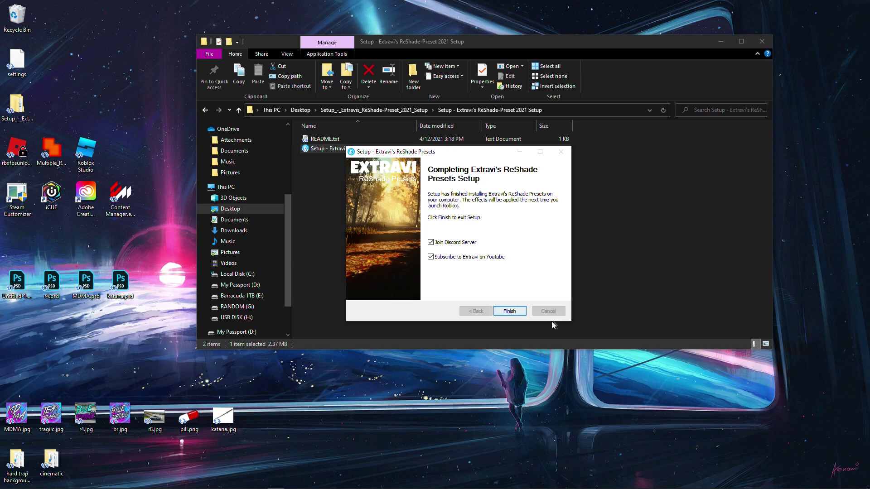
left_click(508, 310)
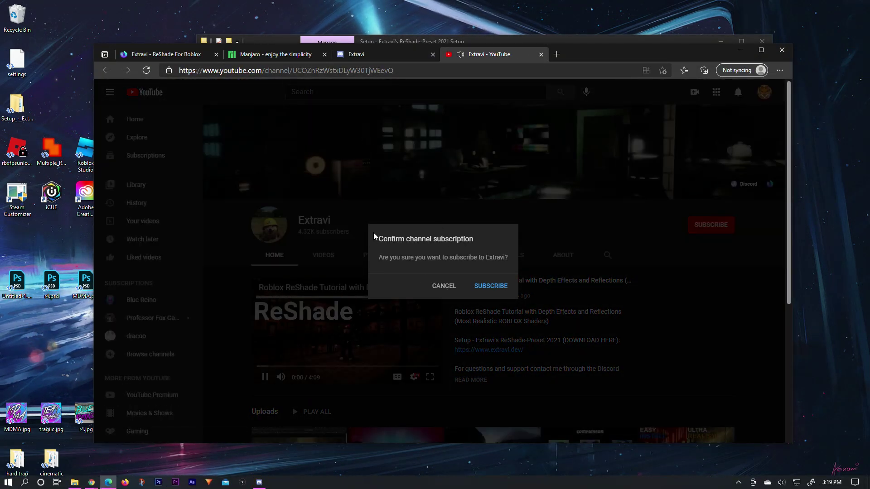
left_click(491, 287)
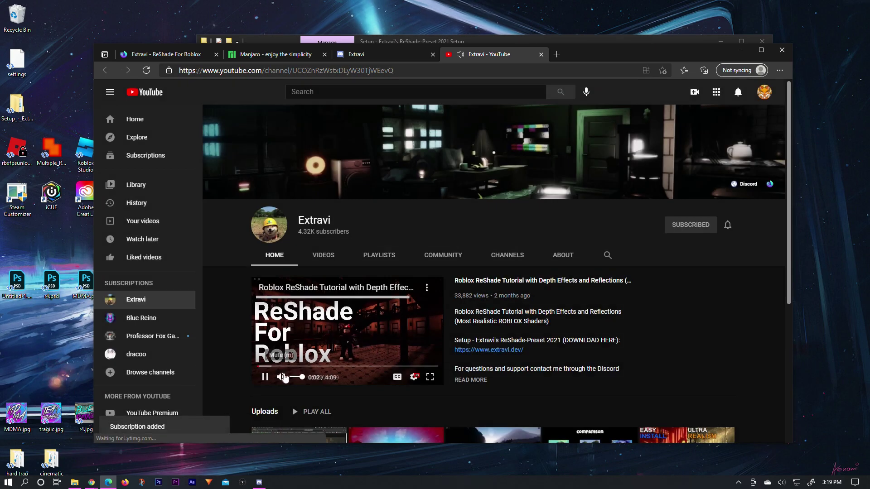
Step: Look over the Extravi YouTube channel, close the Discord and YouTube pages, and minimize the browser
scroll(469, 280, "down", 3)
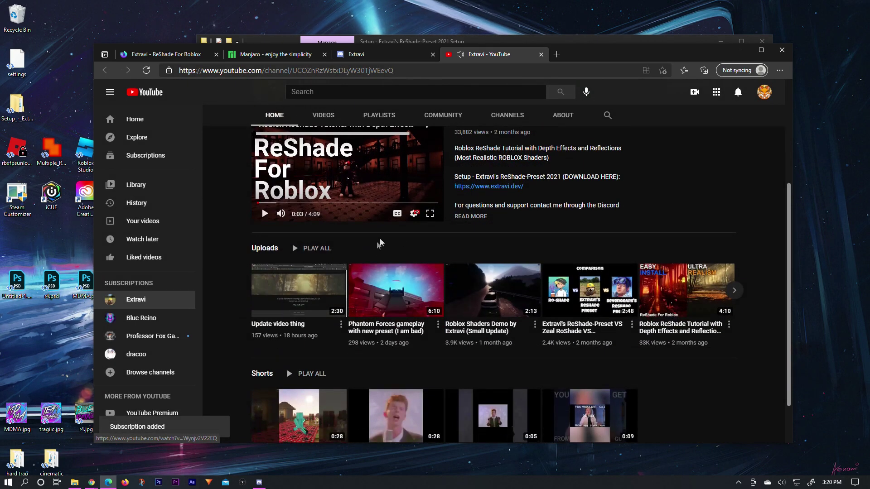
scroll(380, 243, "up", 3)
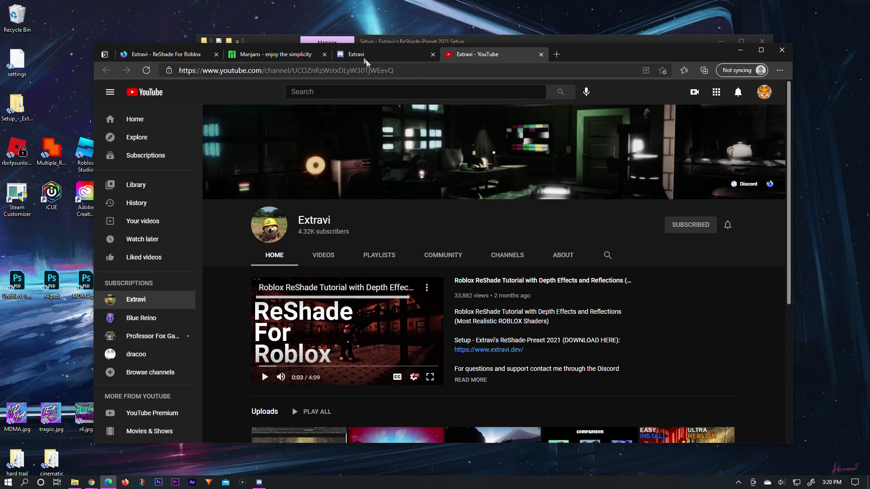
left_click(421, 55)
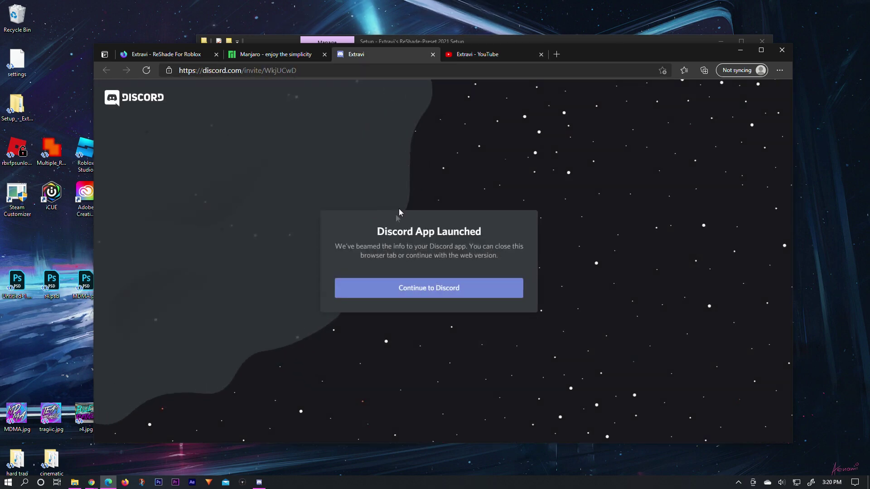
left_click(433, 55)
left_click(431, 55)
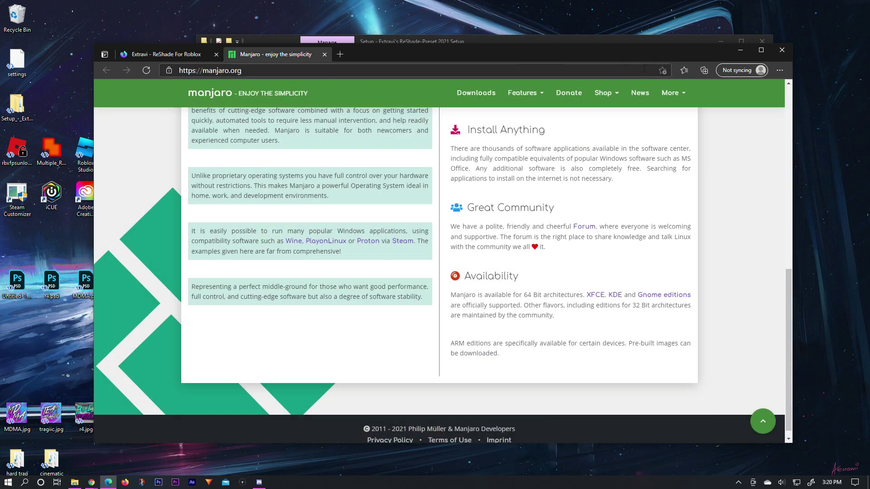
left_click(741, 51)
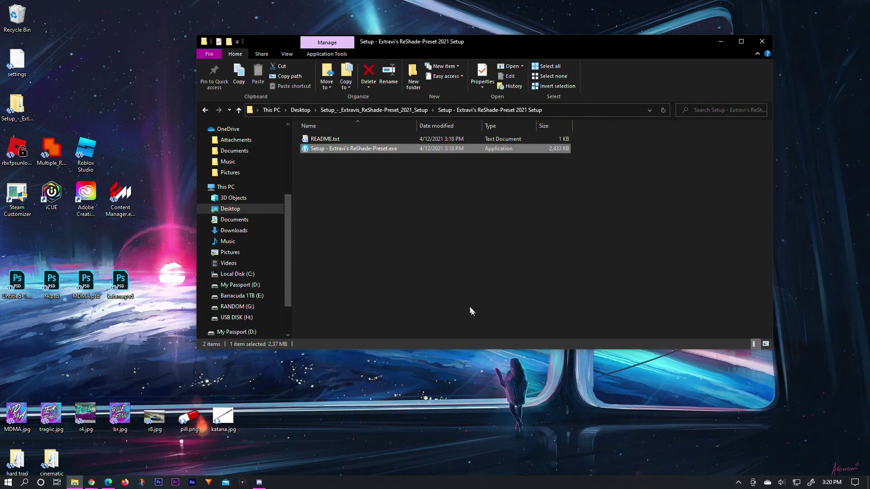
Step: Clear the file selection in the setup folder and switch to the running Roblox game
left_click(347, 195)
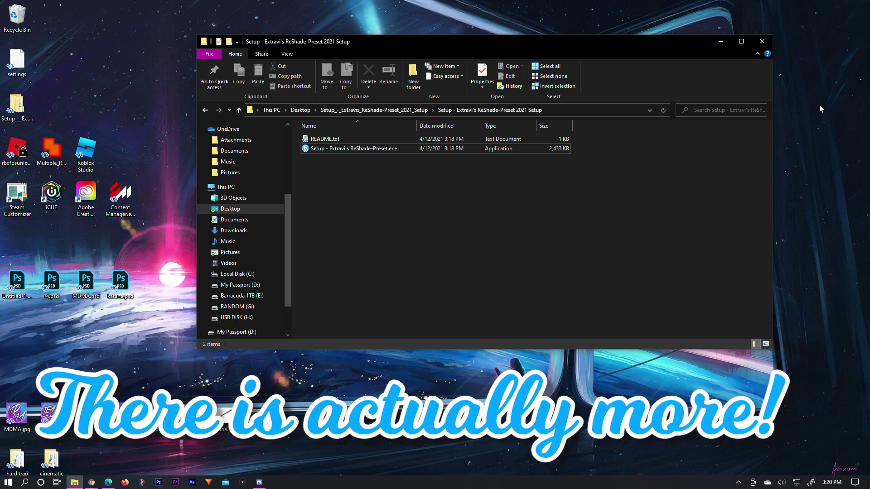
key("alt+Tab")
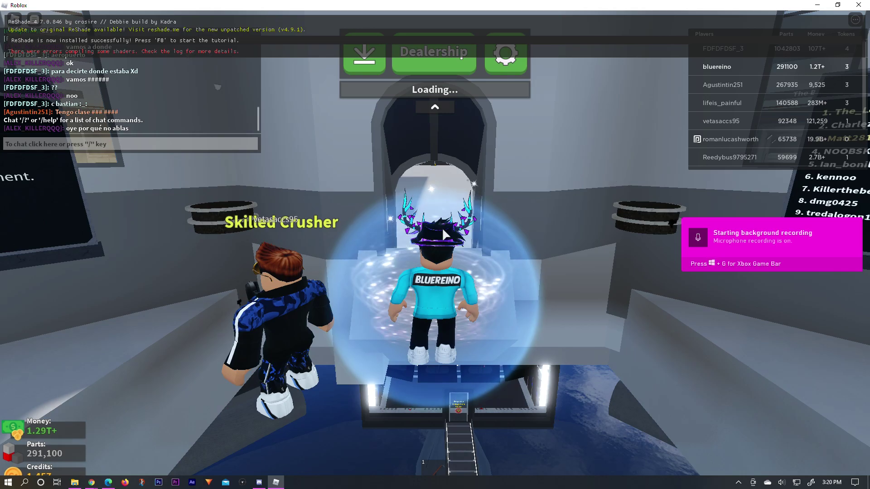
key("d")
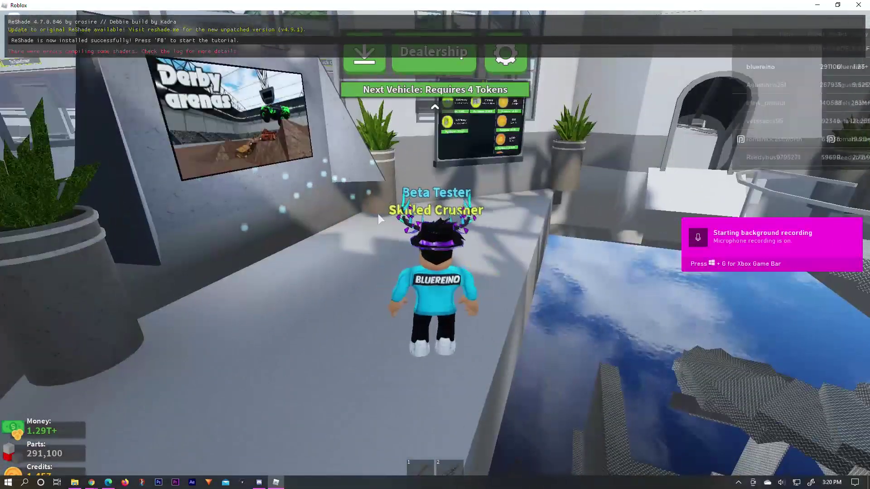
Step: Set the Roblox Graphics Quality to its maximum of 10 and resume the game
key("Escape")
left_click(363, 110)
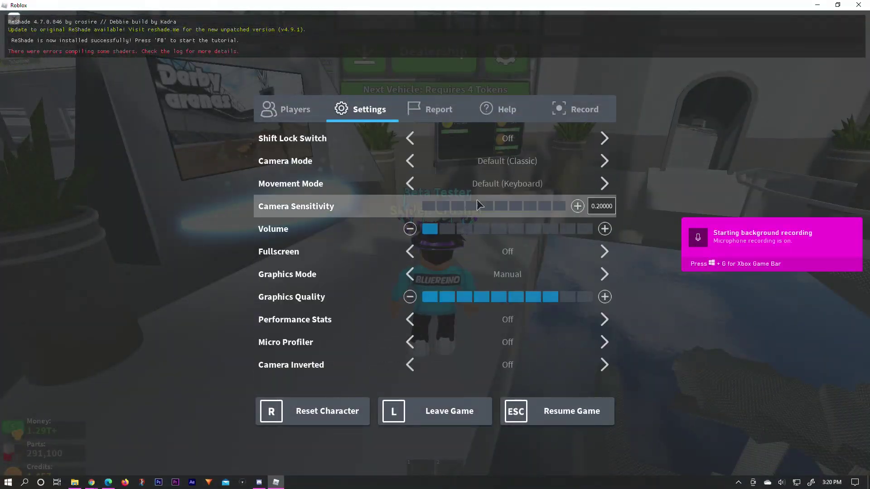
left_click(571, 297)
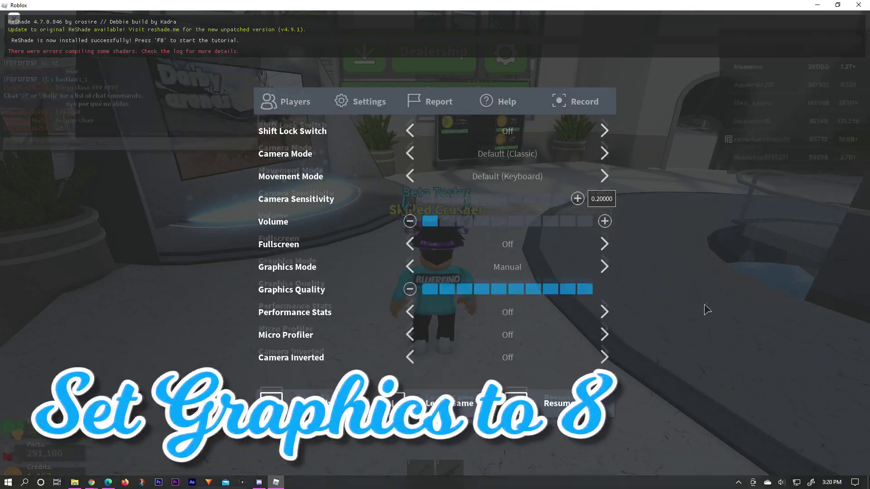
key("Escape")
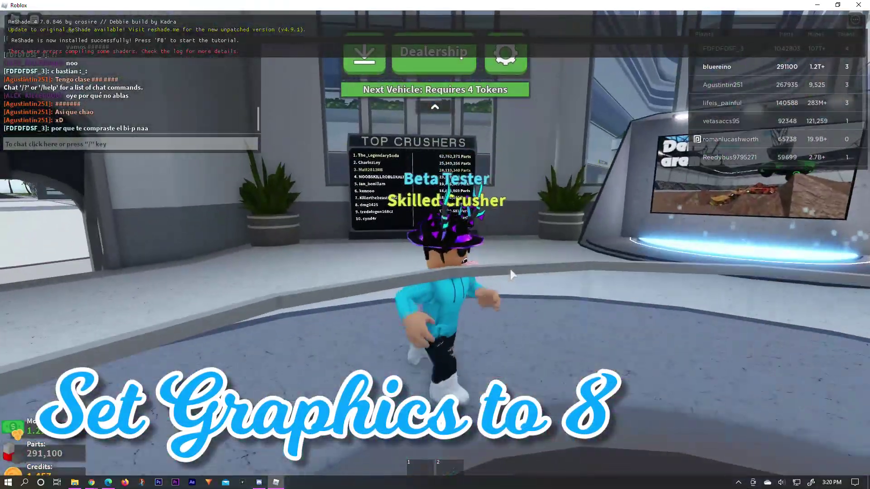
Step: Set the Roblox Graphics Quality to 8 and resume the game
key("Escape")
left_click(382, 111)
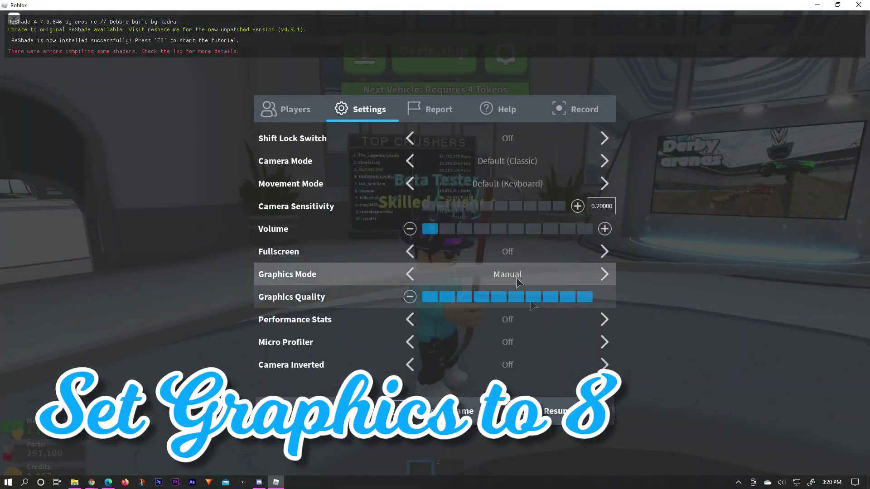
left_click(559, 299)
key("Escape")
Step: Open the ReShade overlay in the game and continue past its tutorial welcome page
key("w")
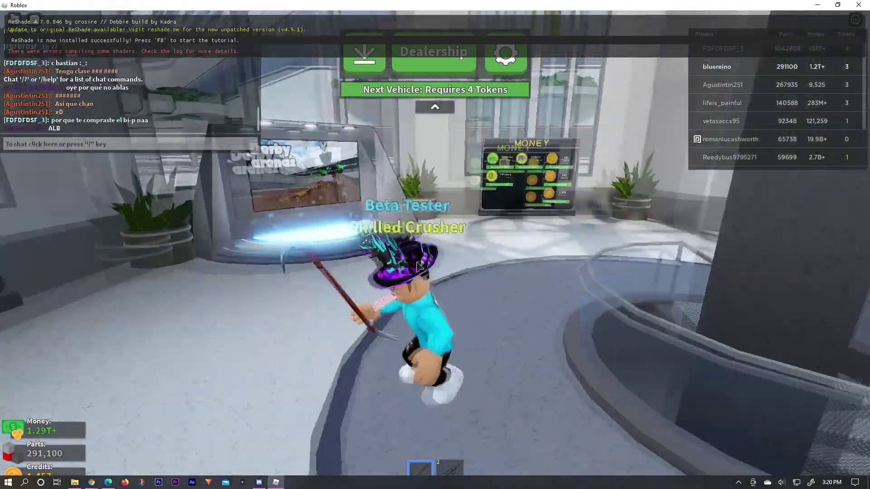
key("a")
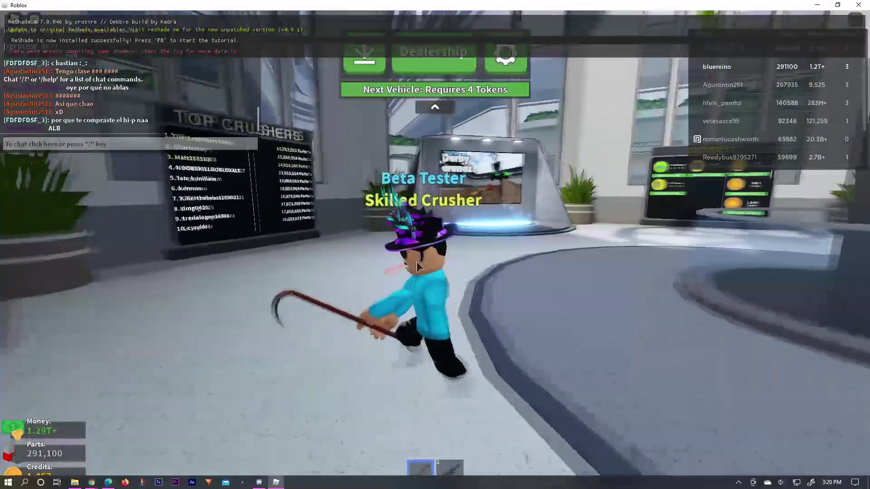
left_click(372, 389)
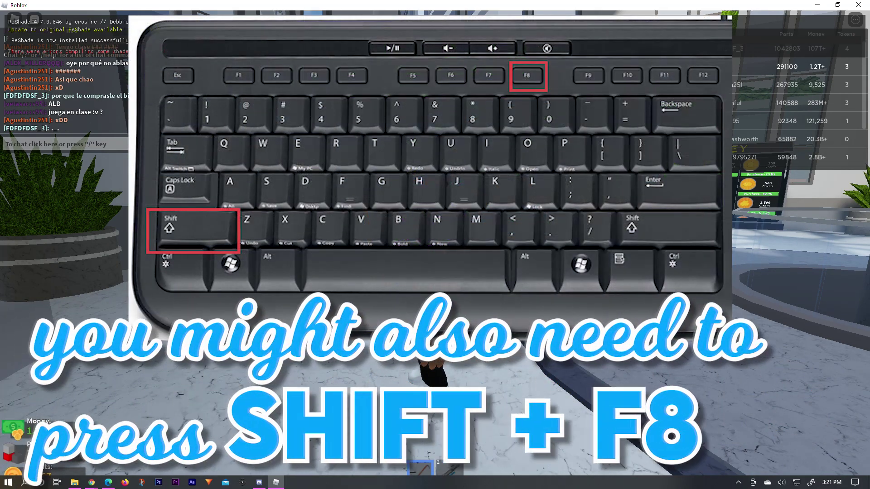
key("shift+F8")
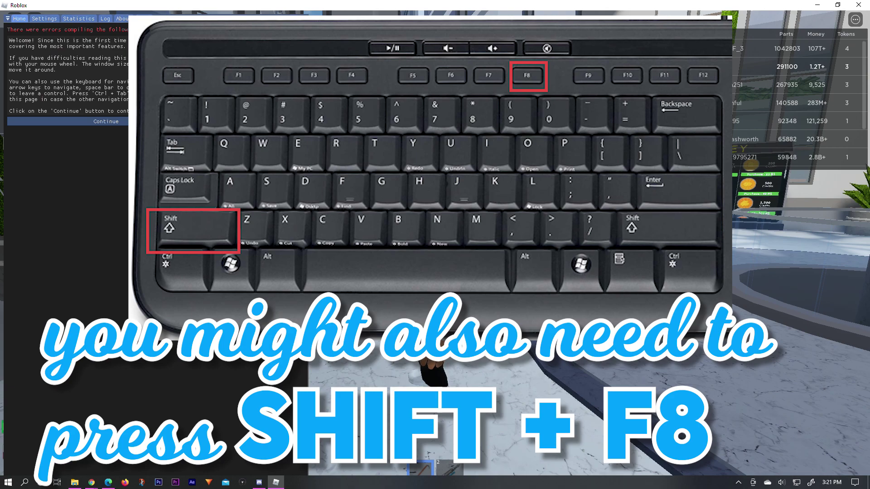
left_click(231, 119)
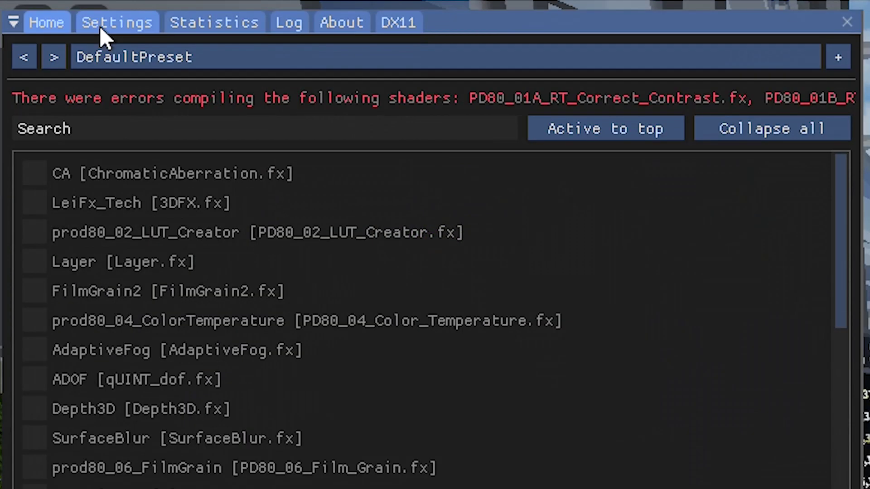
Step: Set ReShade's Effect Toggle Key to 0 in the general settings and return to the effects list
left_click(42, 19)
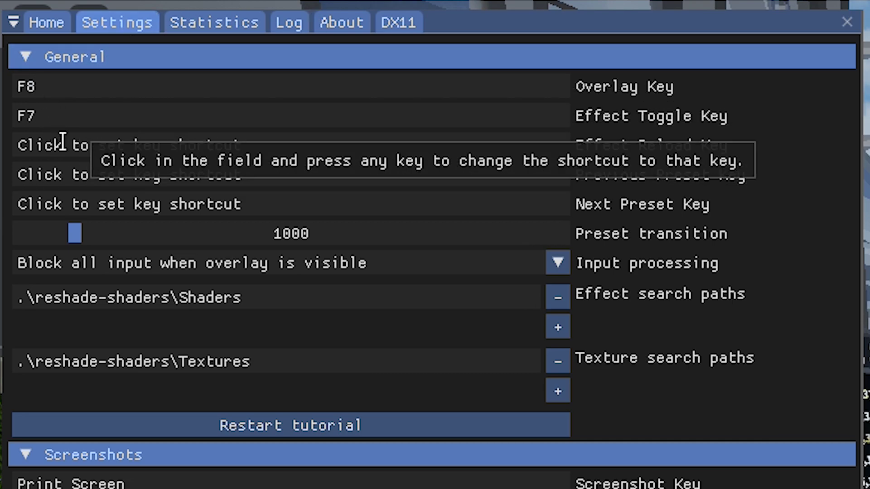
left_click(316, 118)
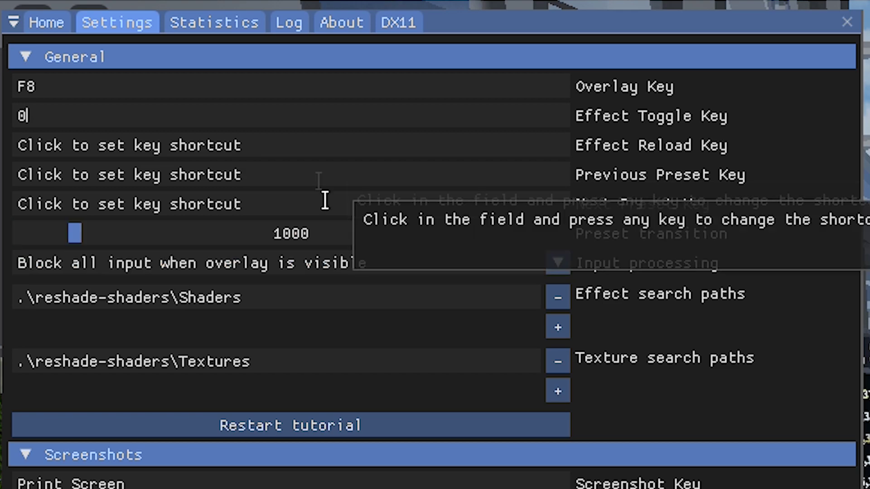
left_click(48, 23)
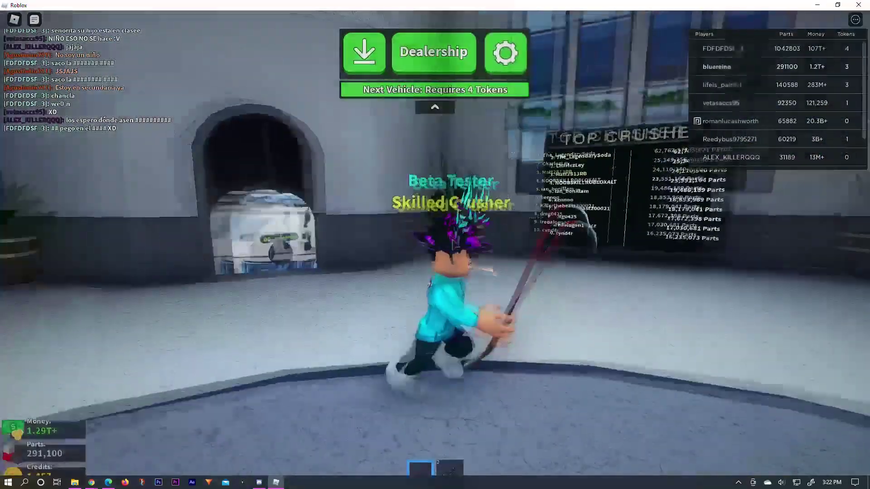
Step: In the Community Ultra Edit preset, disable LightDoF_AutoFocus, LightDoF_Far and LightDoF_Near, and close the ReShade overlay
key("Home")
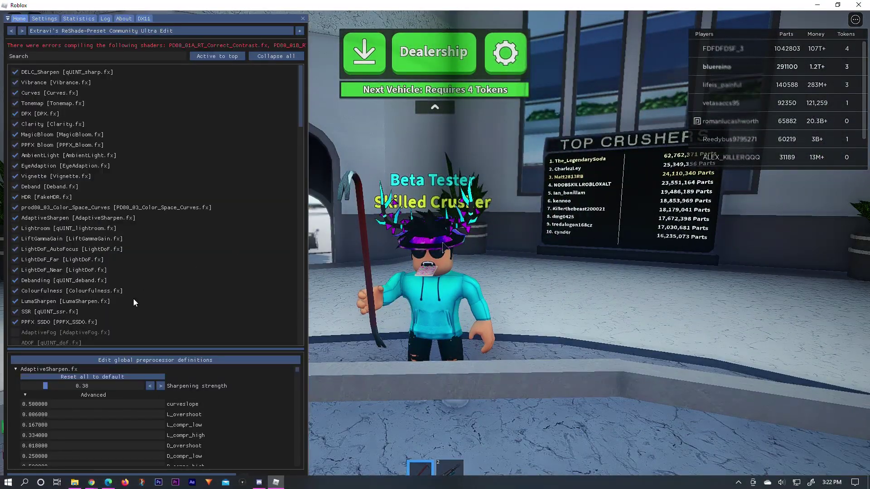
left_click(52, 269)
left_click(40, 257)
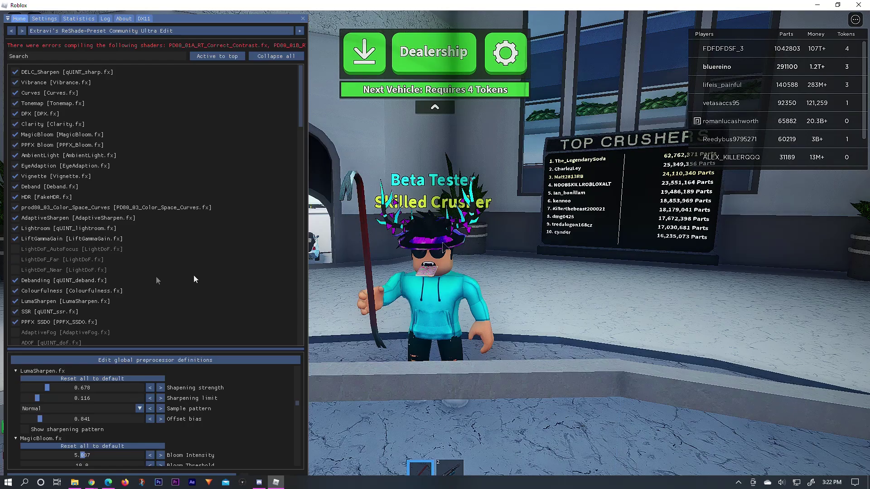
key("Home")
Step: Open the vehicle dealership in the game and check the Roblox graphics settings, resuming the game
key("w")
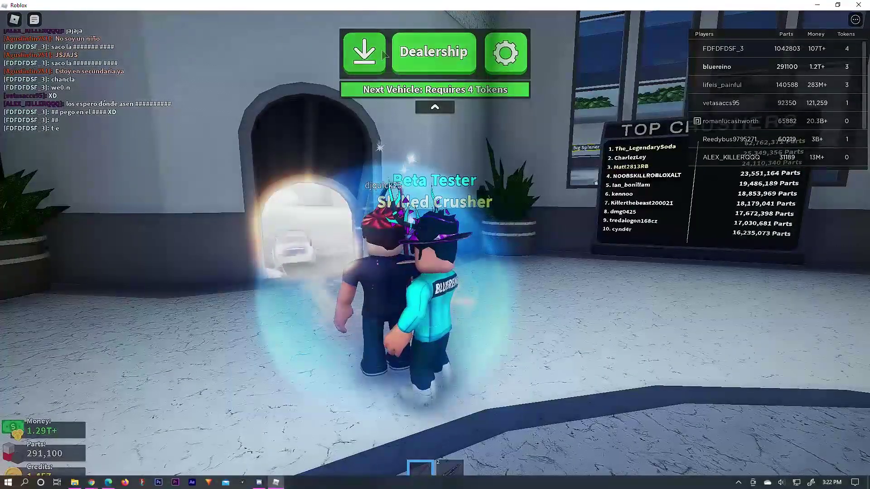
left_click(397, 66)
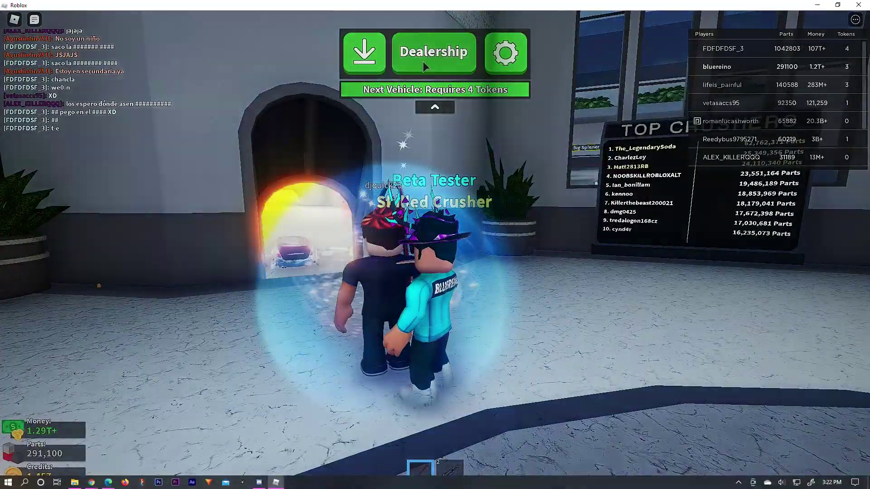
key("Escape")
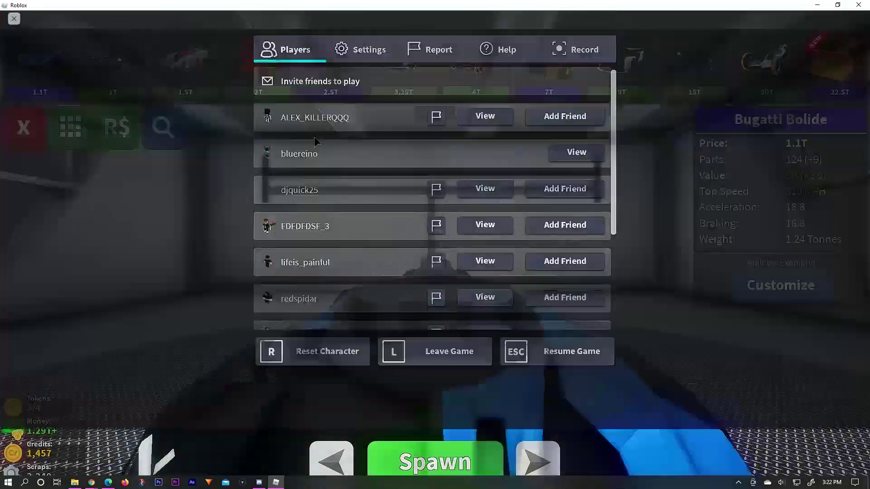
left_click(360, 109)
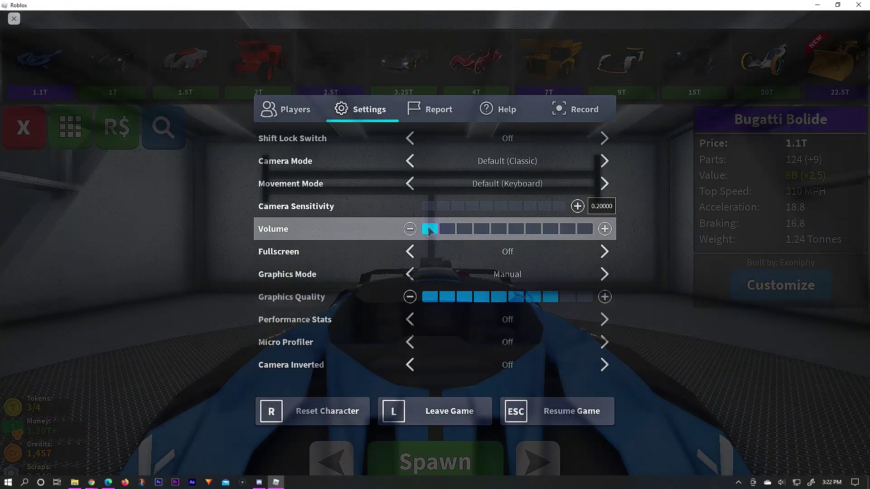
key("Escape")
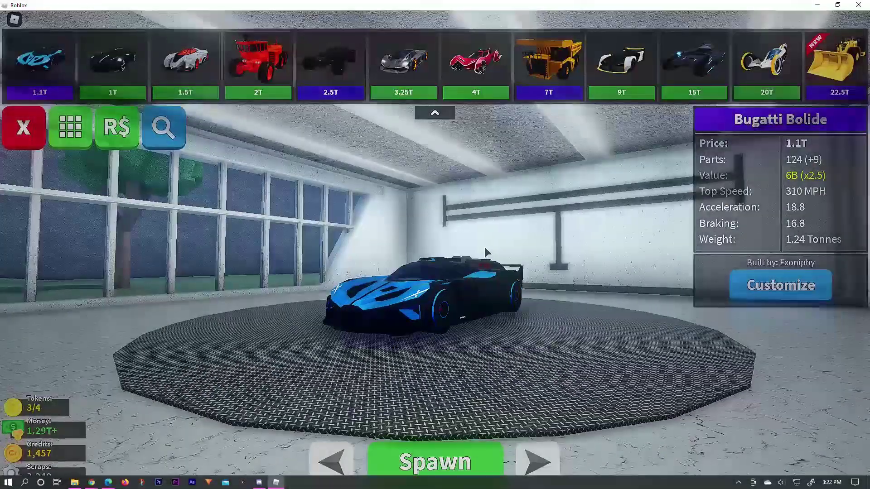
Step: Reopen the ReShade overlay and switch the preset to Extravi's ReShade-Preset High.ini
key("Home")
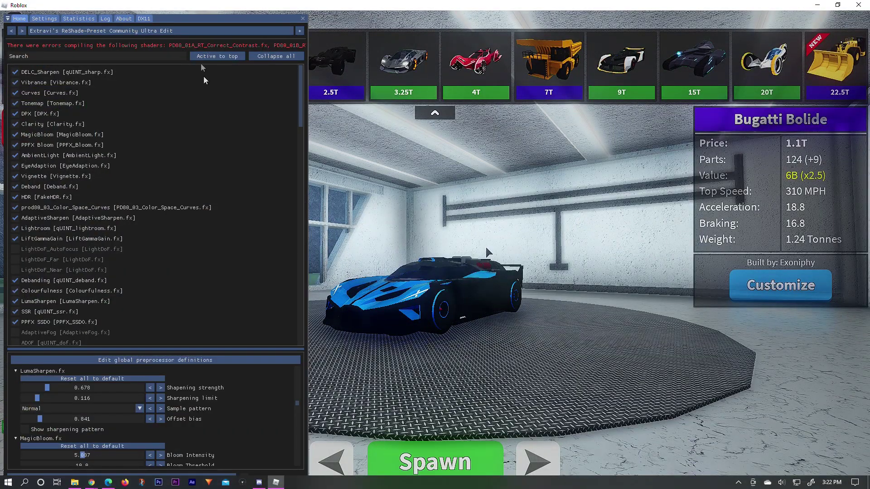
left_click(192, 30)
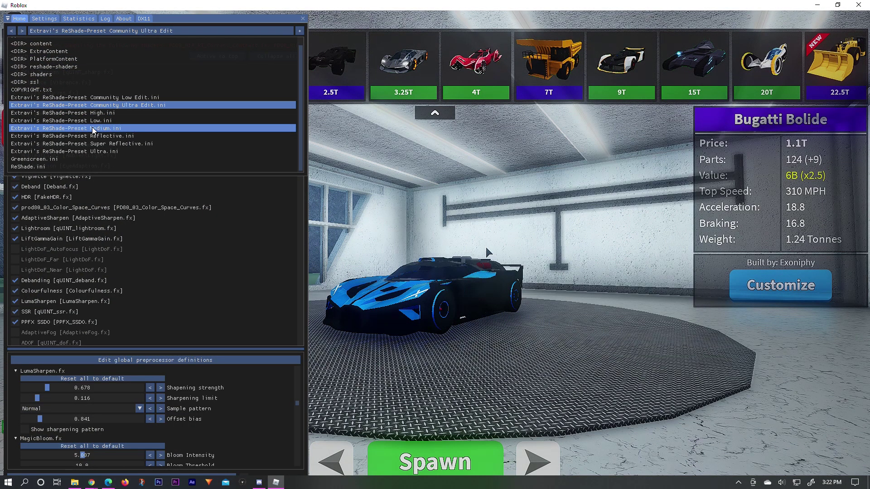
left_click(97, 113)
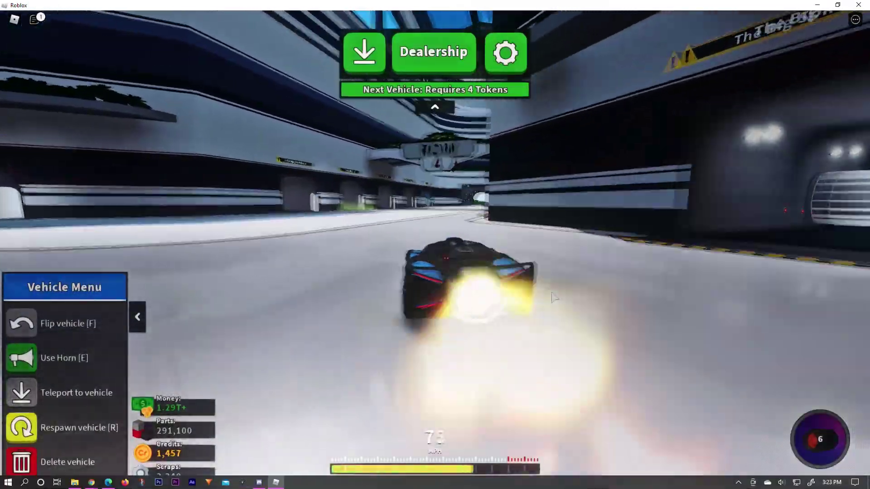
Step: Drive the car through the tunnel, along the road and into the water to examine the visuals with ReShade
key("d")
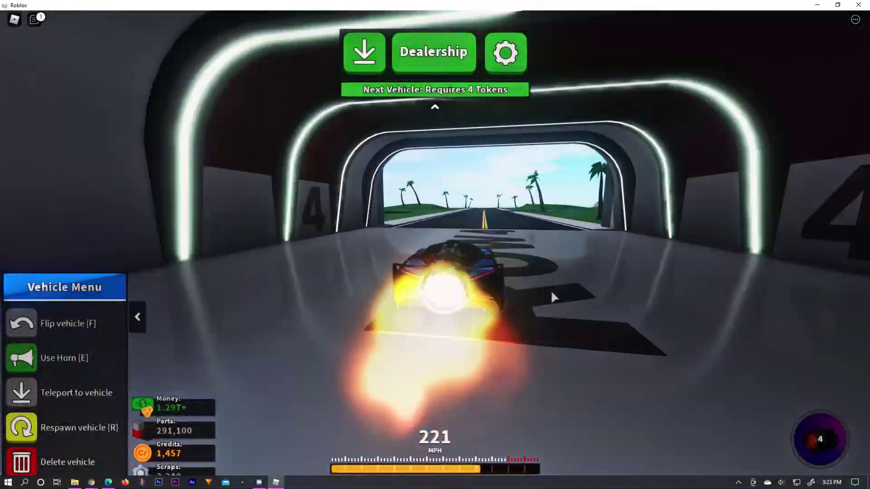
key("d")
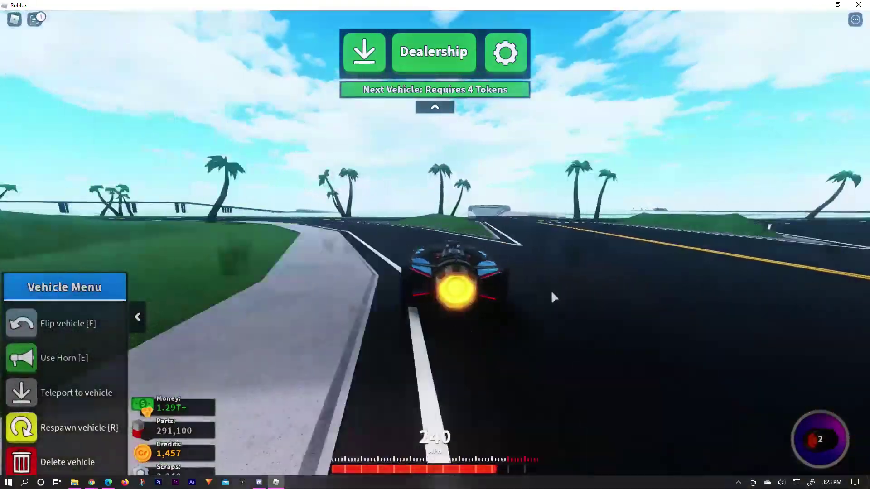
key("w")
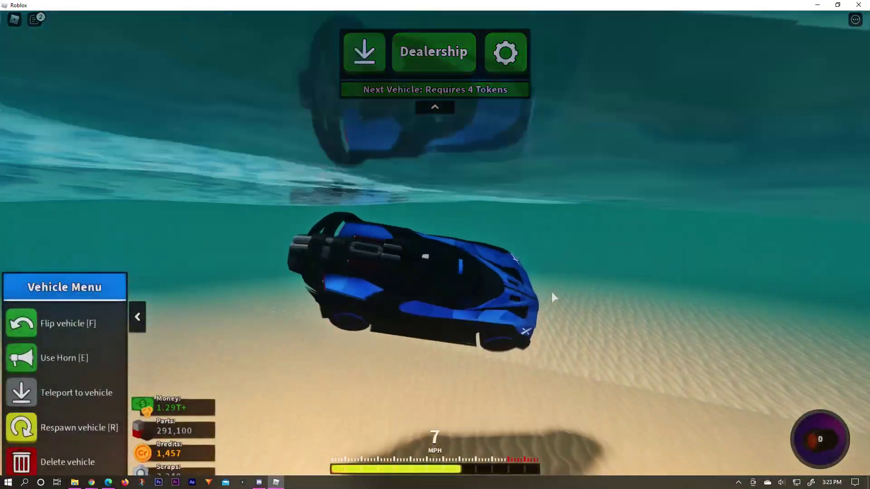
key("r")
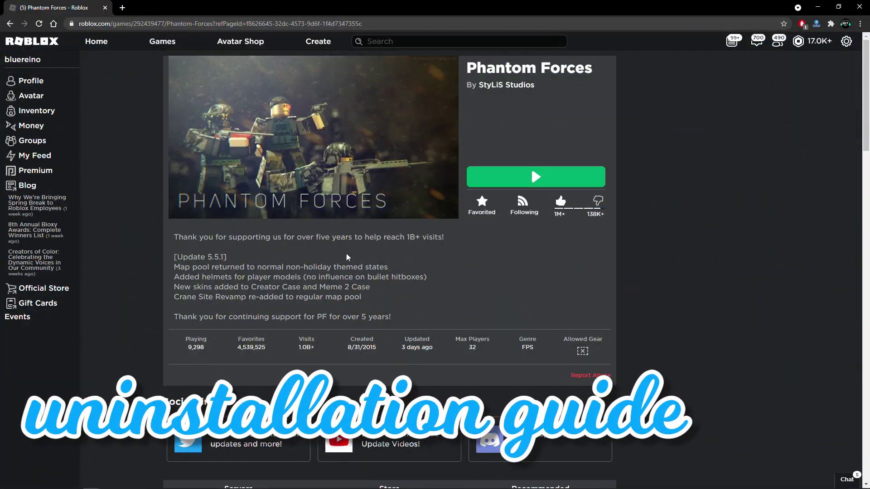
Step: Open the file location of Roblox Player and follow its shortcut to the Roblox version folder
mouse_move(139, 472)
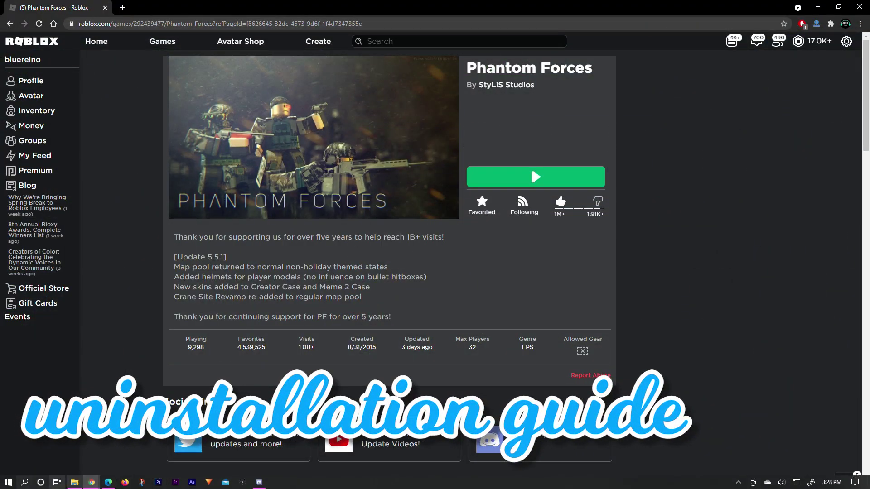
left_click(9, 482)
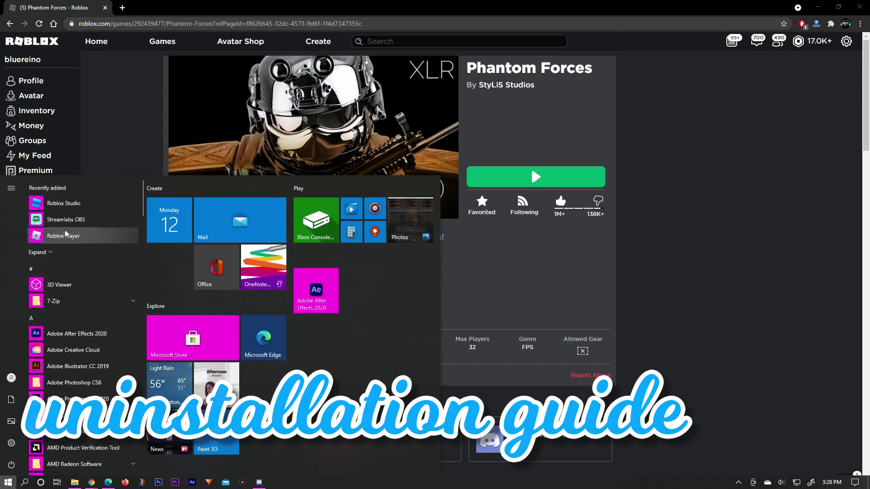
right_click(55, 235)
mouse_move(87, 255)
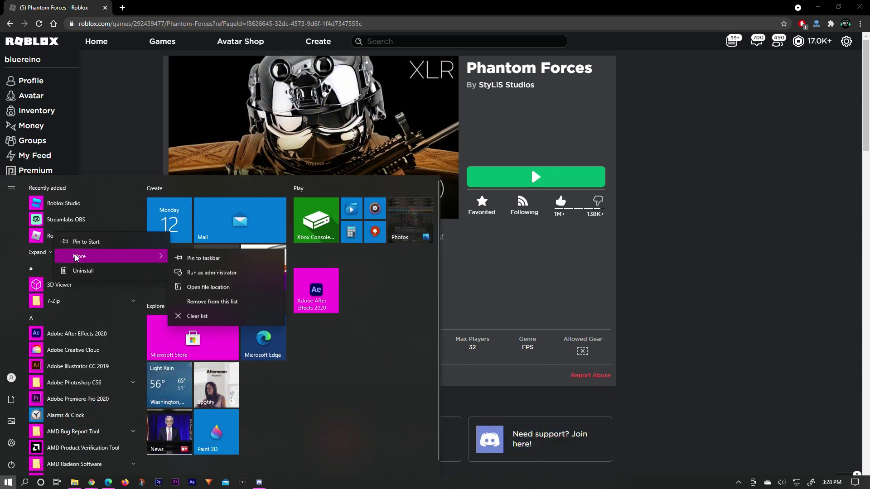
left_click(213, 287)
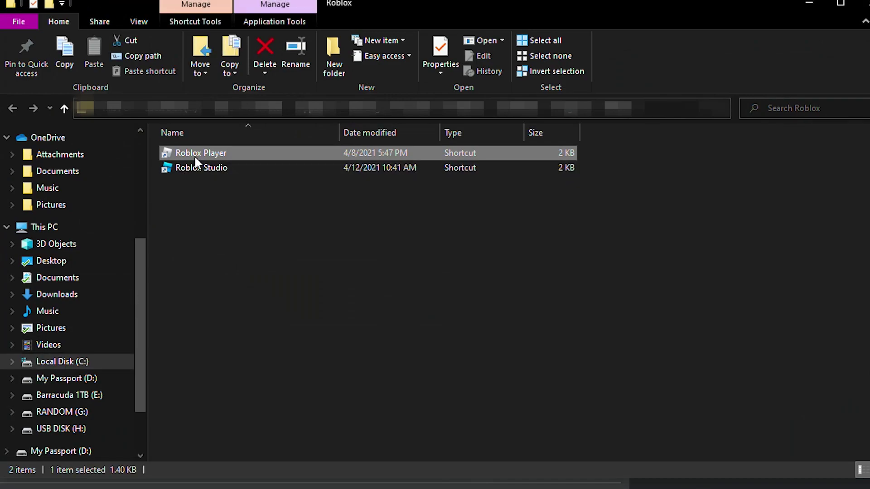
left_click(59, 198)
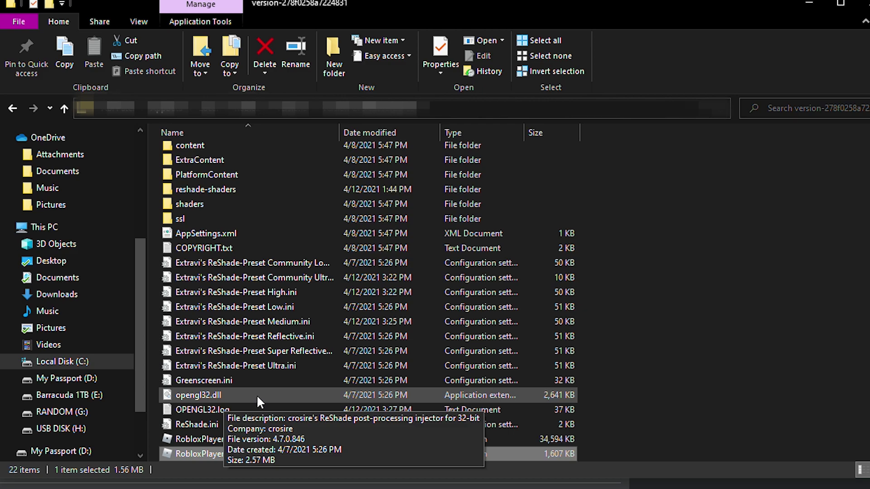
Step: Delete opengl32.dll from the Roblox version folder
left_click(256, 395)
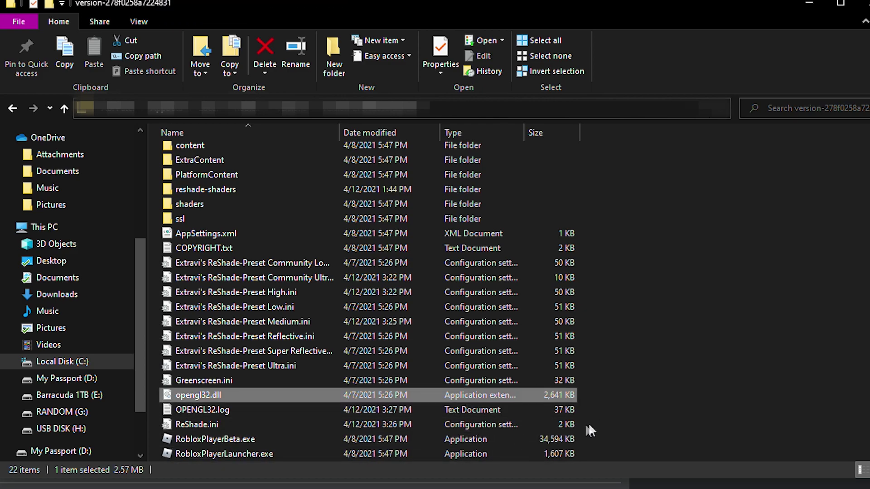
right_click(227, 395)
left_click(99, 347)
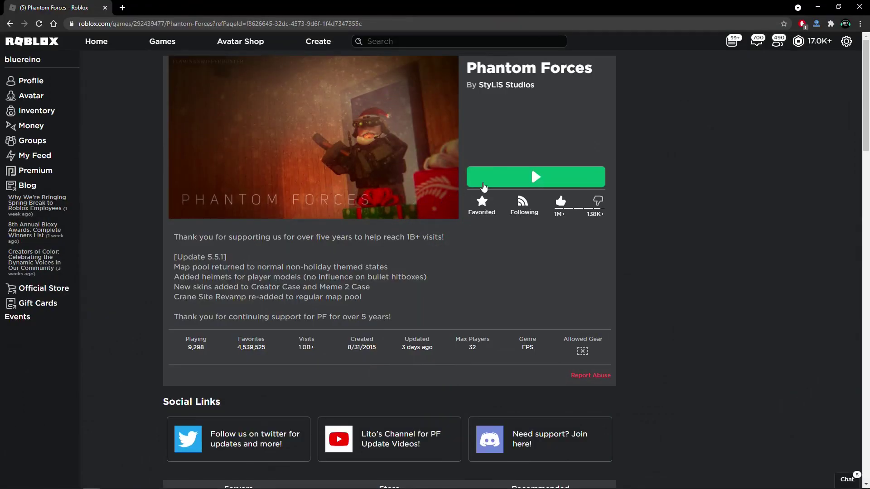
Step: Launch Phantom Forces without ReShade, check its graphics settings and close the game
left_click(484, 182)
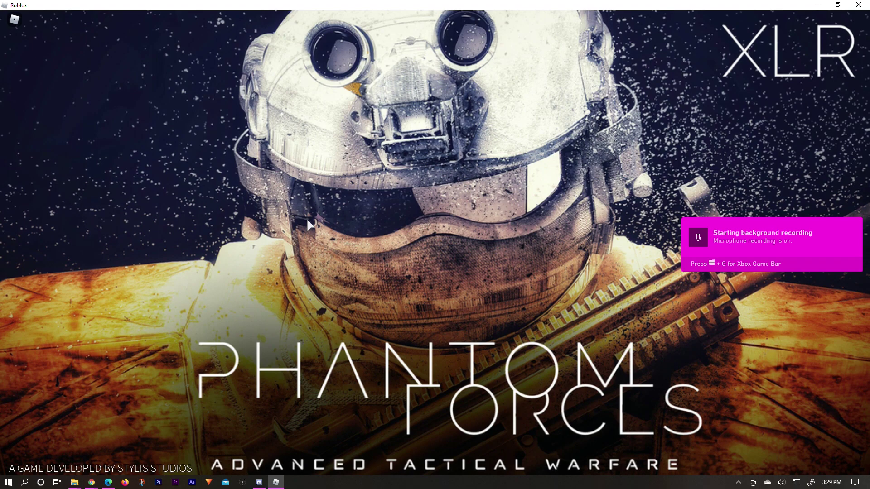
key("Escape")
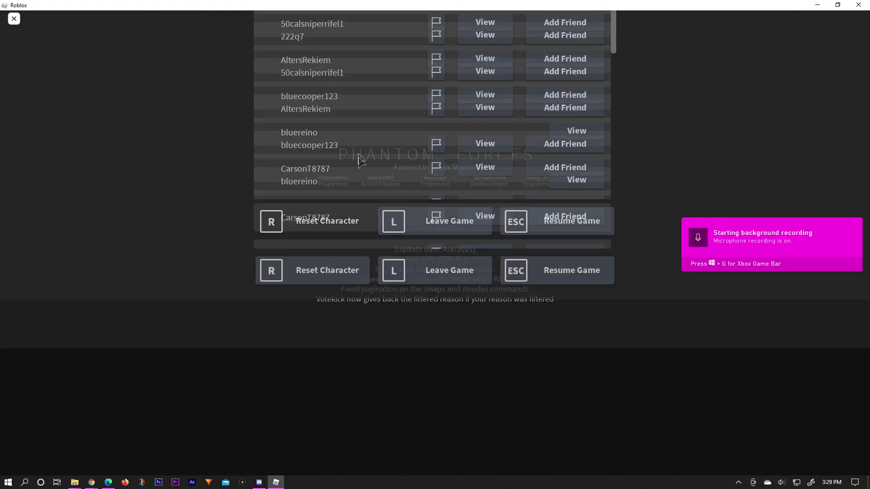
left_click(356, 104)
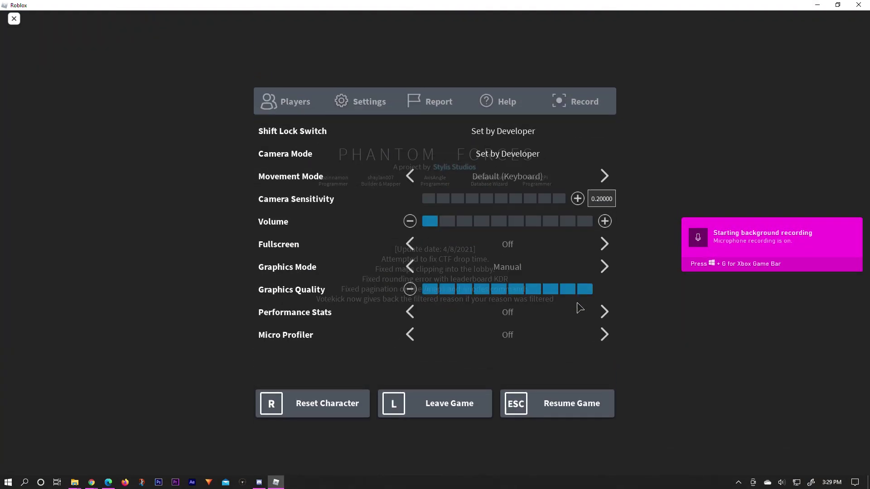
key("Escape")
left_click(858, 4)
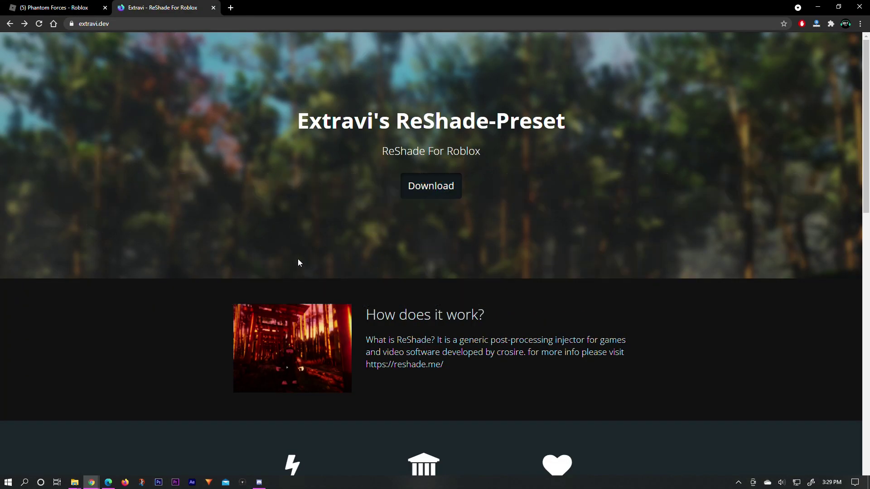
Step: Look over the Extravi's ReShade-Preset website, from its title down to the feature section
left_click_drag(389, 125, 286, 128)
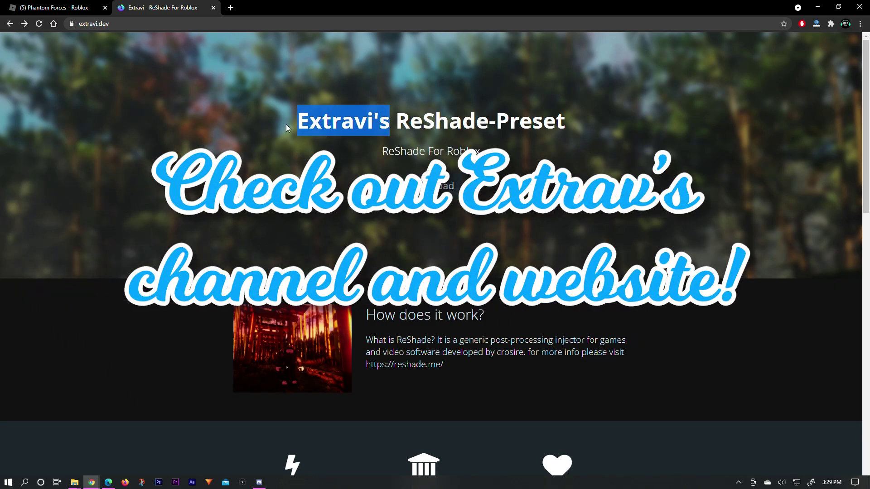
left_click(301, 144)
scroll(316, 266, "down", 1)
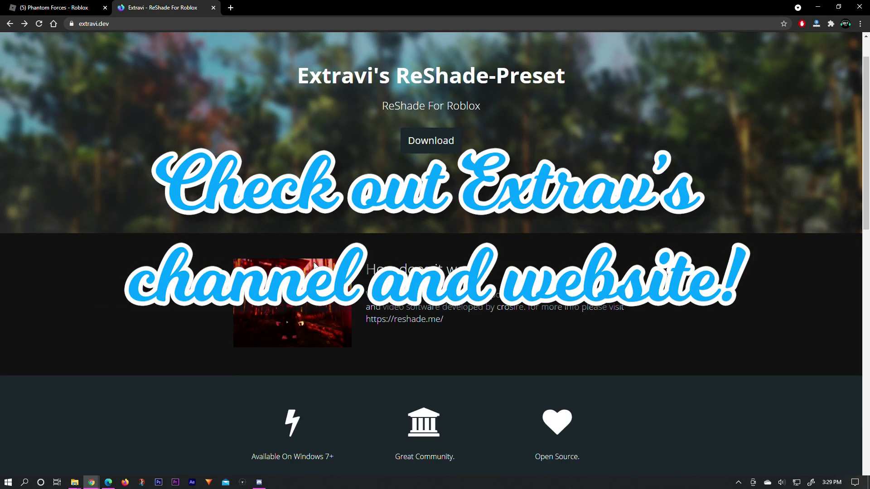